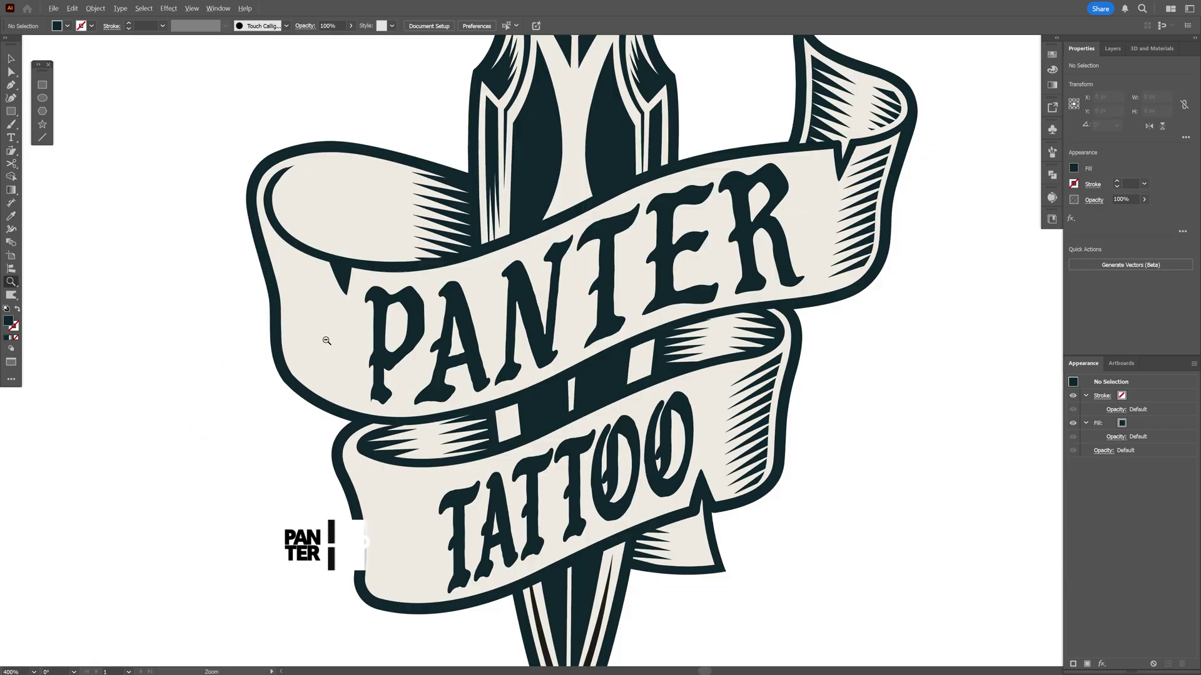
Step: Draw a closed Pen outline with a stroke and no fill on the PANTER ribbon, between its outer edge and the fold notch beside the P
left_click_drag(327, 340, 361, 384)
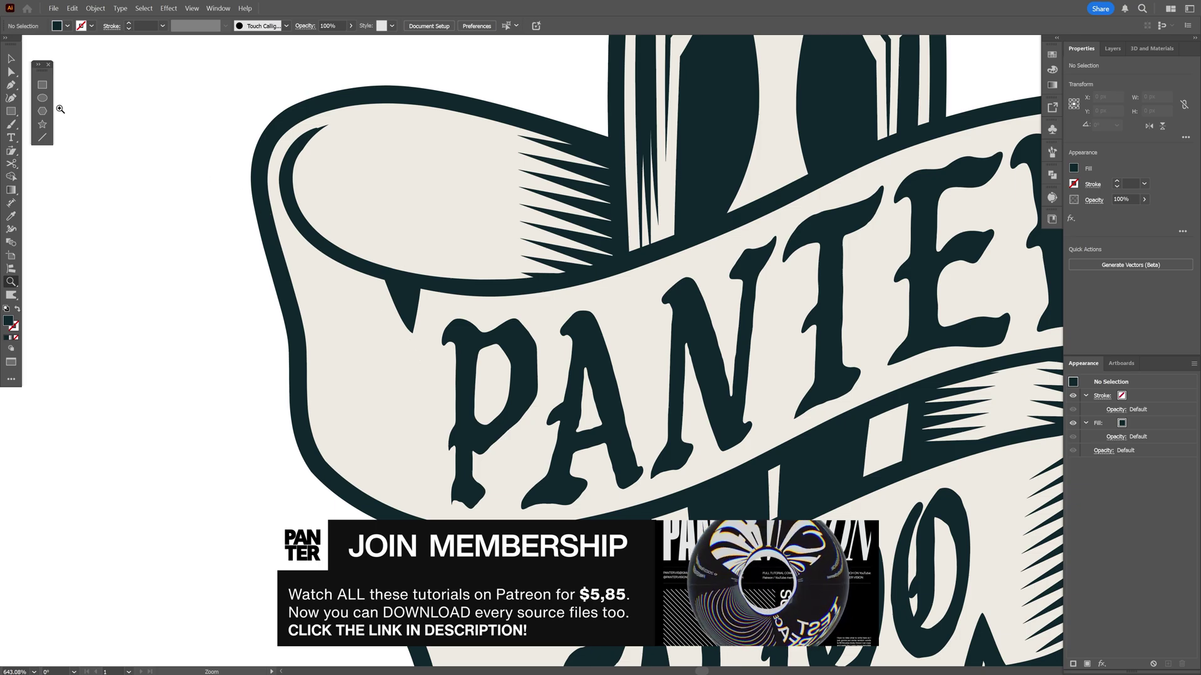
key("p")
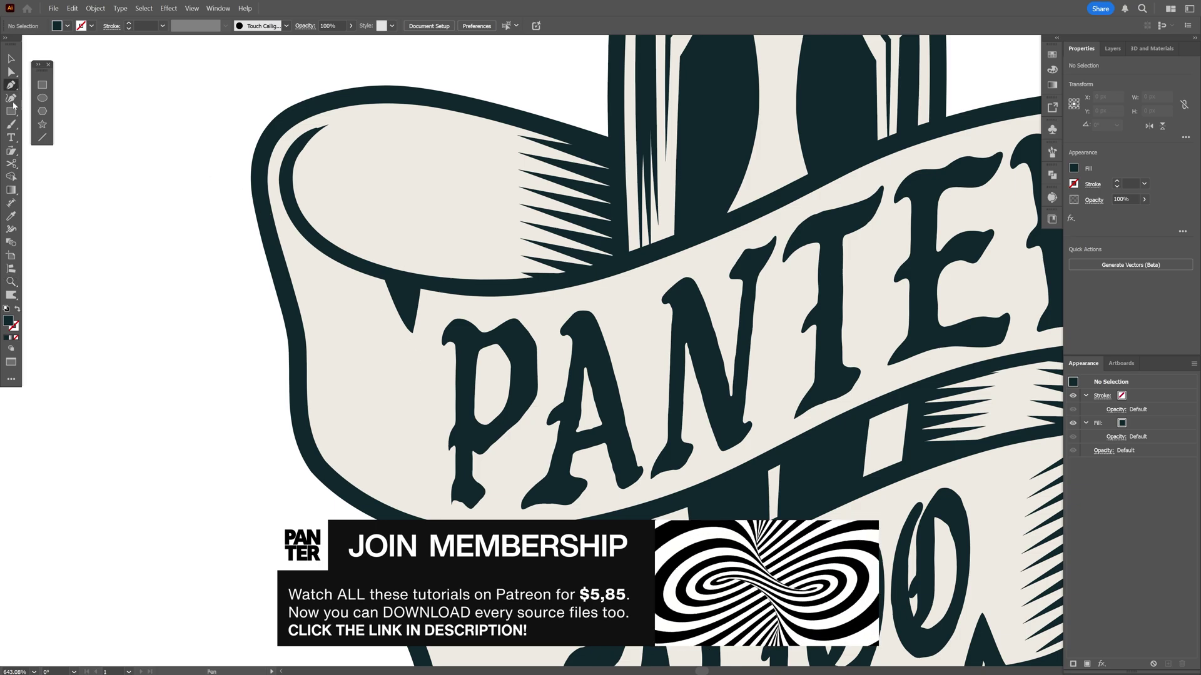
left_click(17, 309)
scroll(225, 351, "up", 2)
left_click(482, 144)
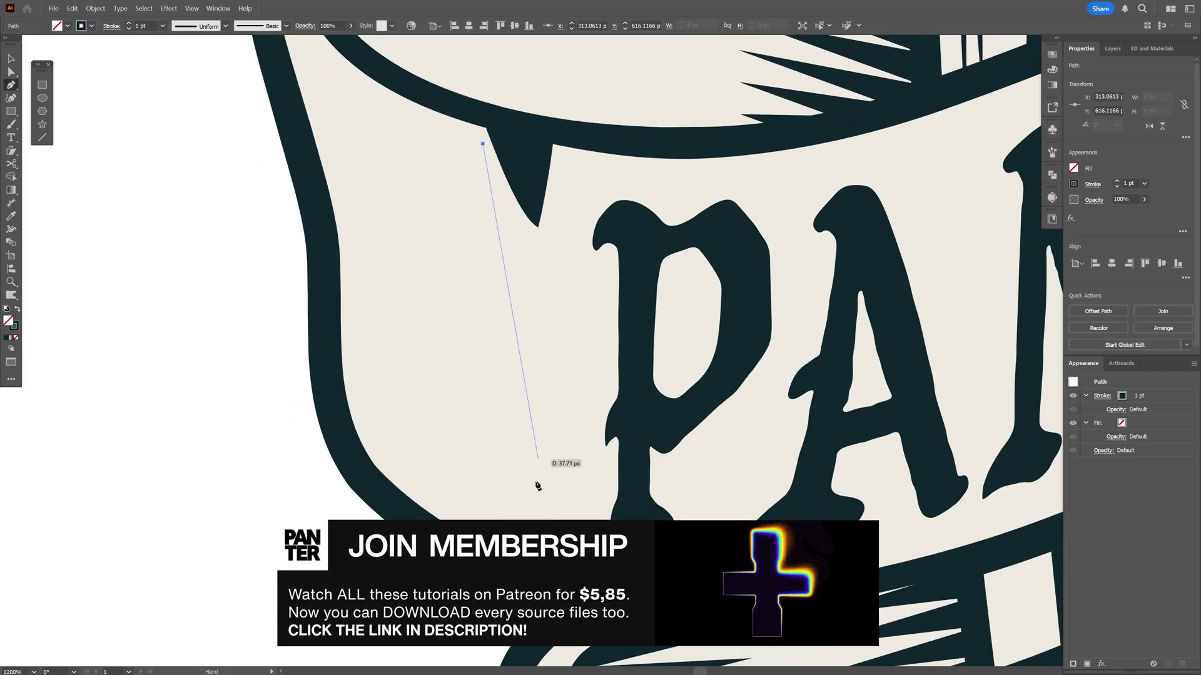
left_click(512, 537)
left_click_drag(386, 459, 371, 432)
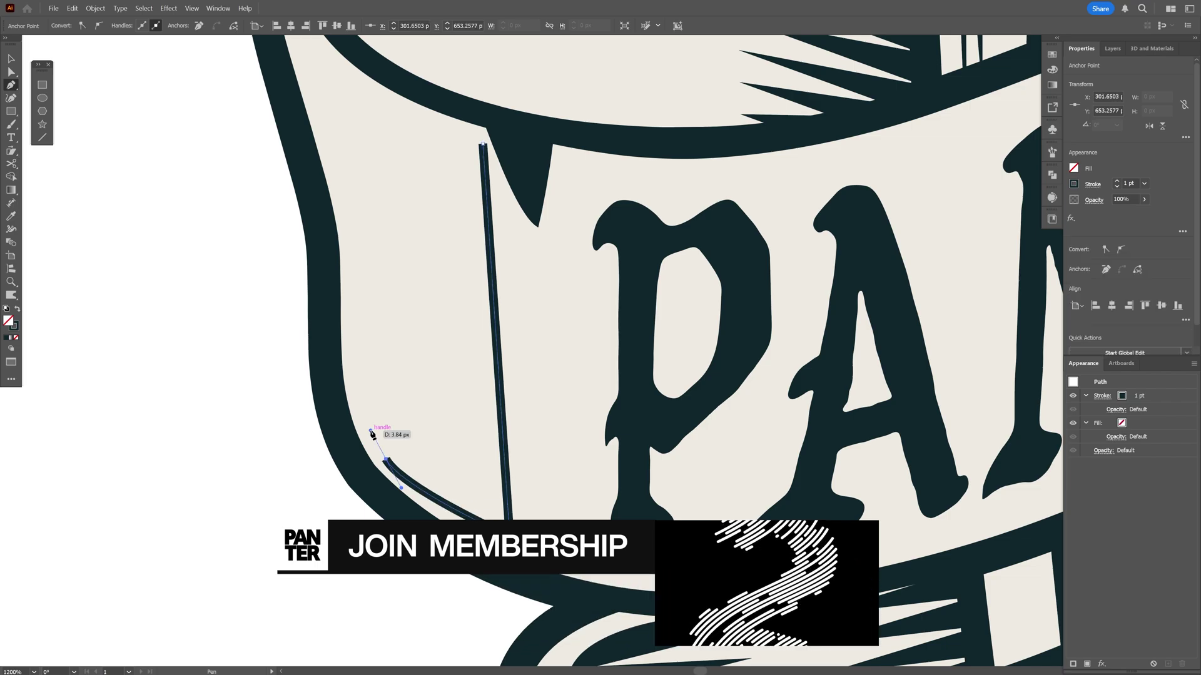
left_click_drag(352, 359, 352, 321)
left_click(345, 222)
left_click_drag(341, 189, 348, 346)
left_click(313, 217)
left_click(305, 188)
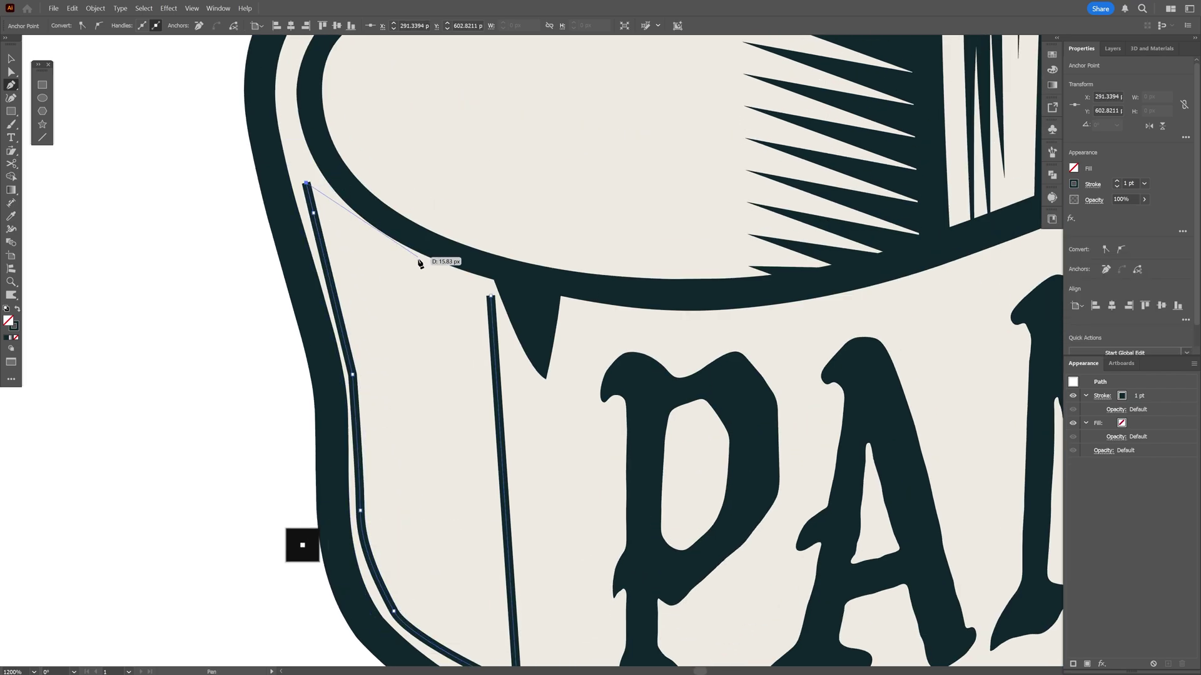
left_click_drag(418, 267, 447, 284)
left_click(491, 301)
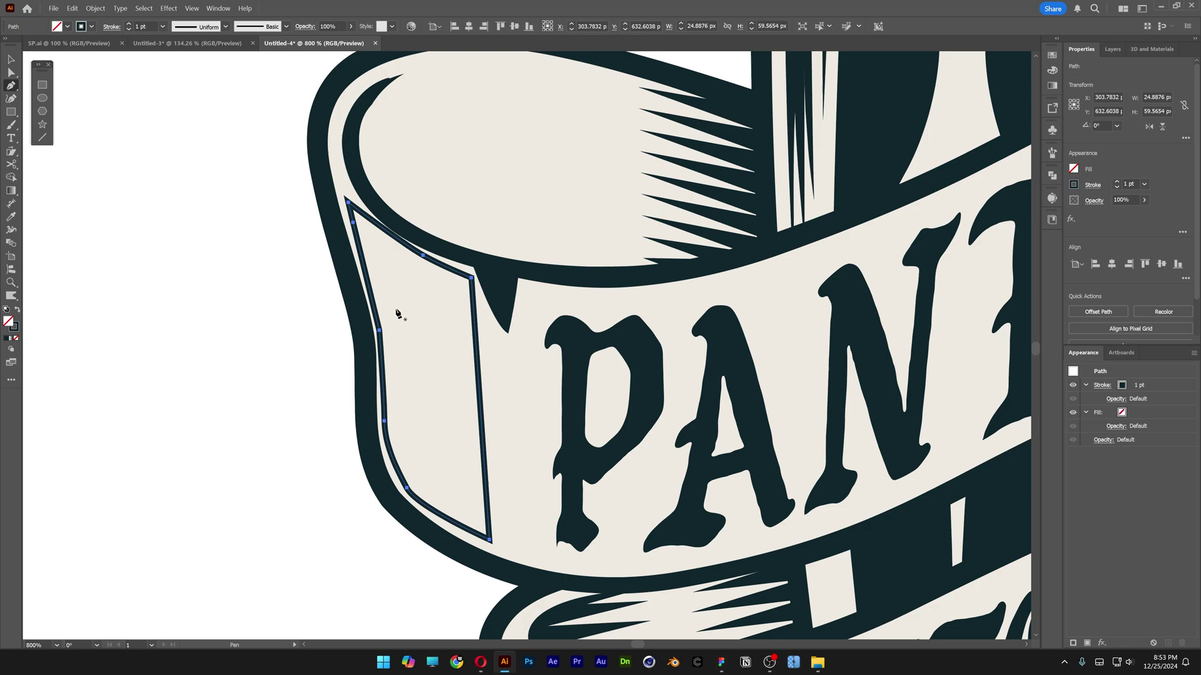
Step: Swap the outline's fill and stroke to give it a solid dark fill with no stroke
left_click(18, 310)
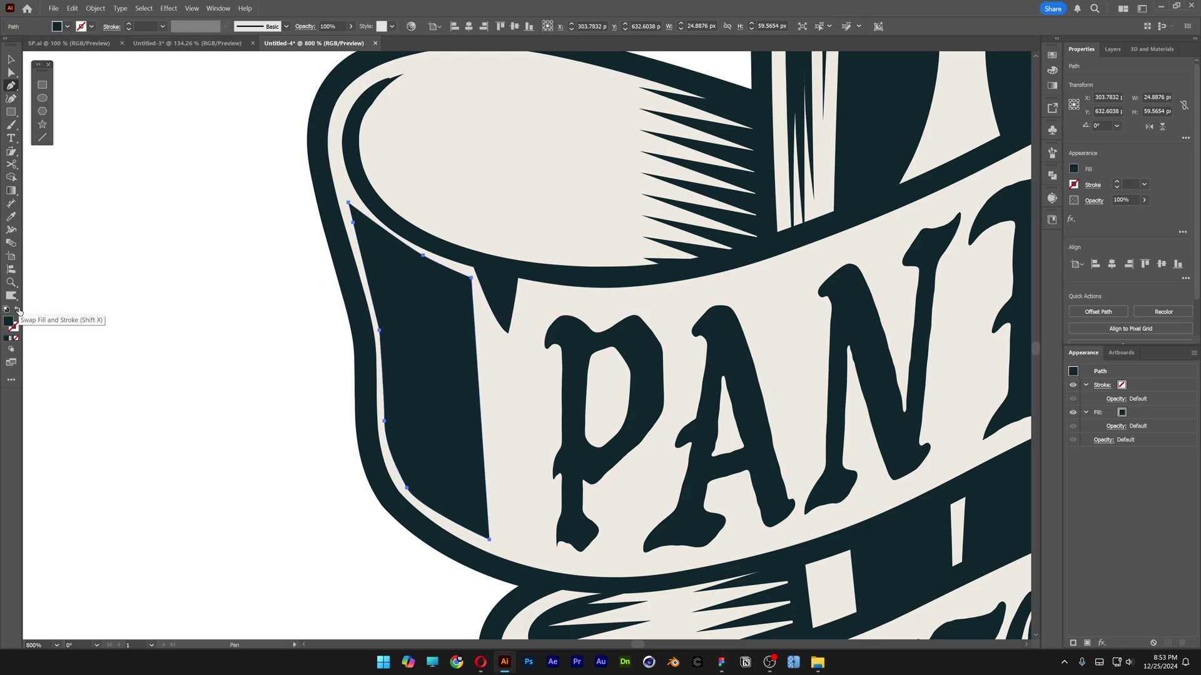
left_click(16, 327)
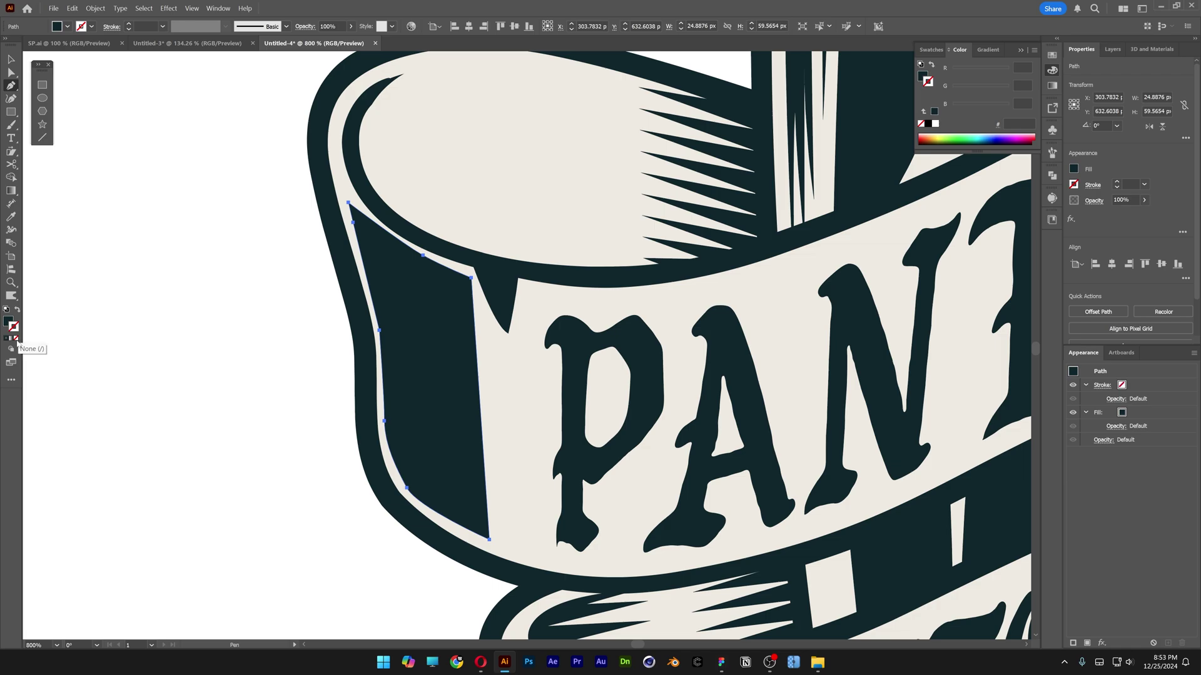
left_click(10, 322)
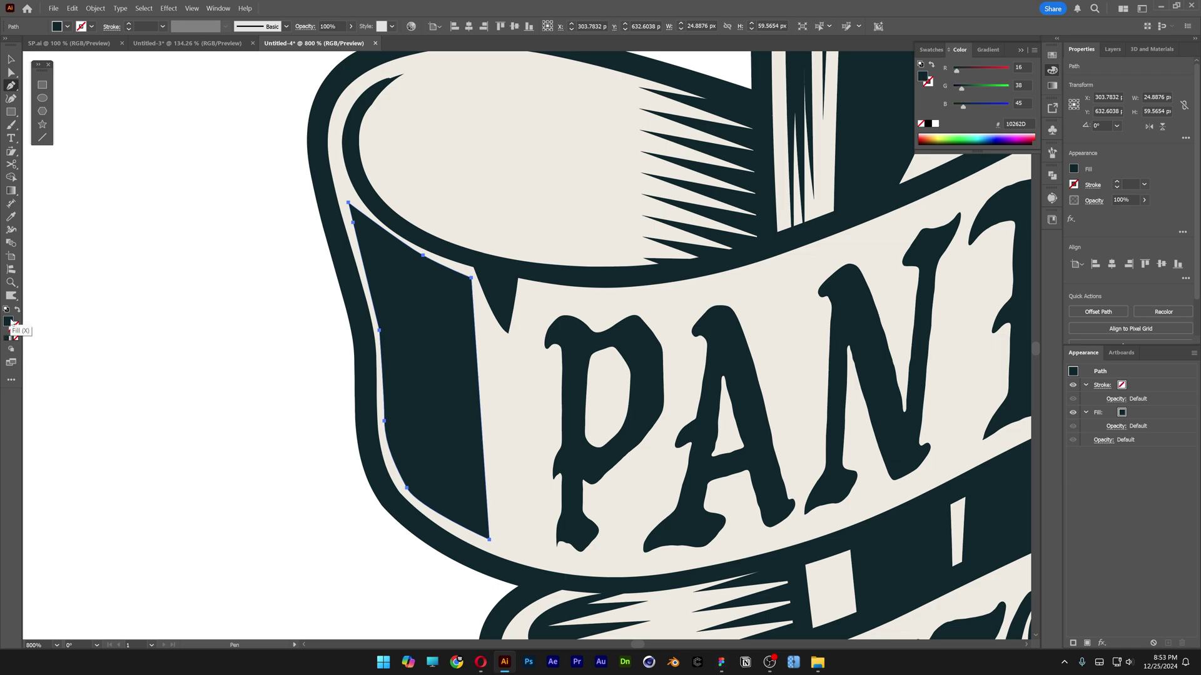
Step: Apply the Scribble effect to the dark shape using the Zig-zag preset
left_click(169, 8)
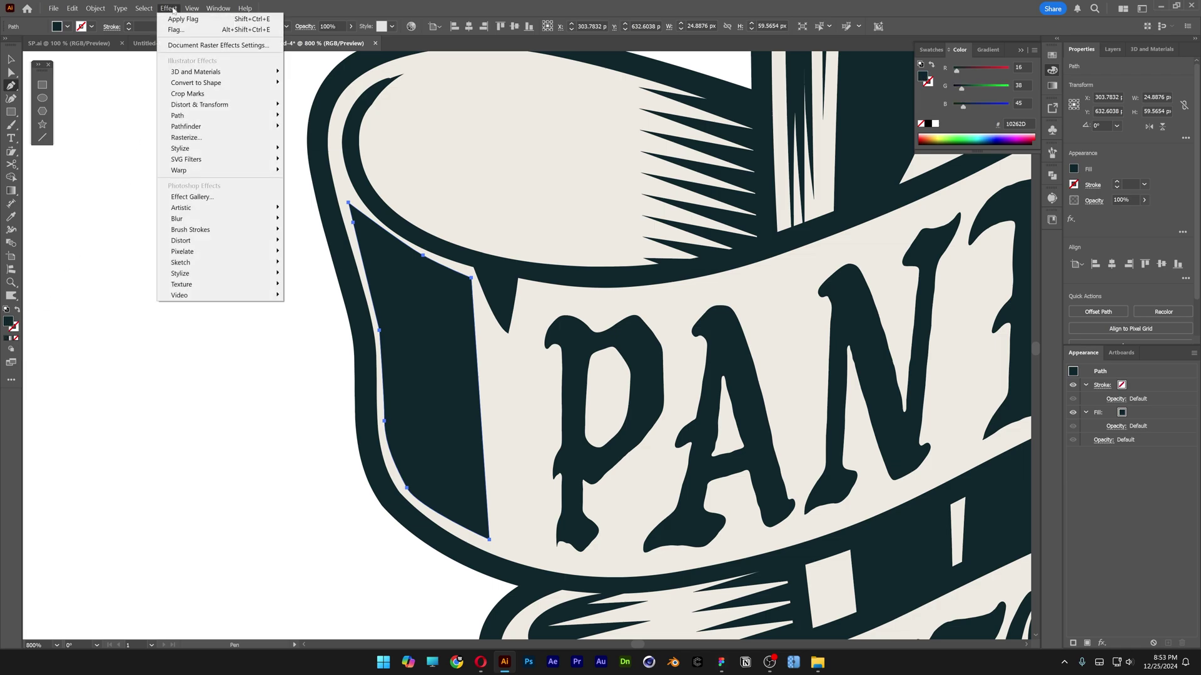
mouse_move(223, 152)
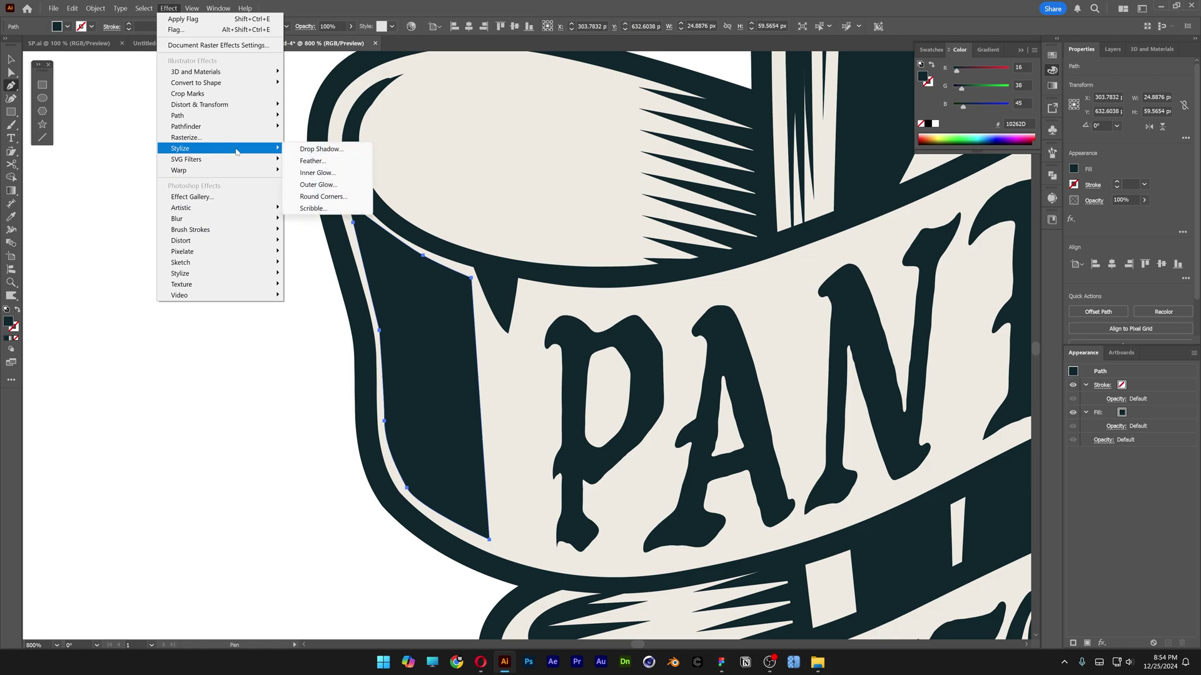
left_click(313, 208)
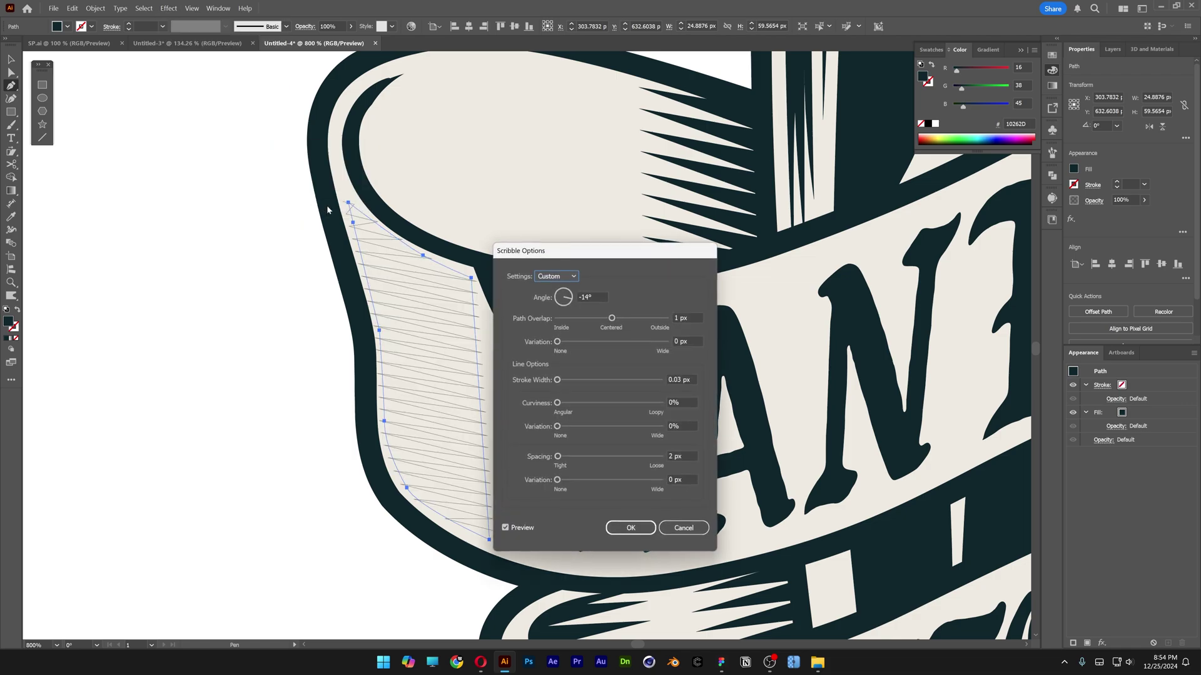
left_click(575, 279)
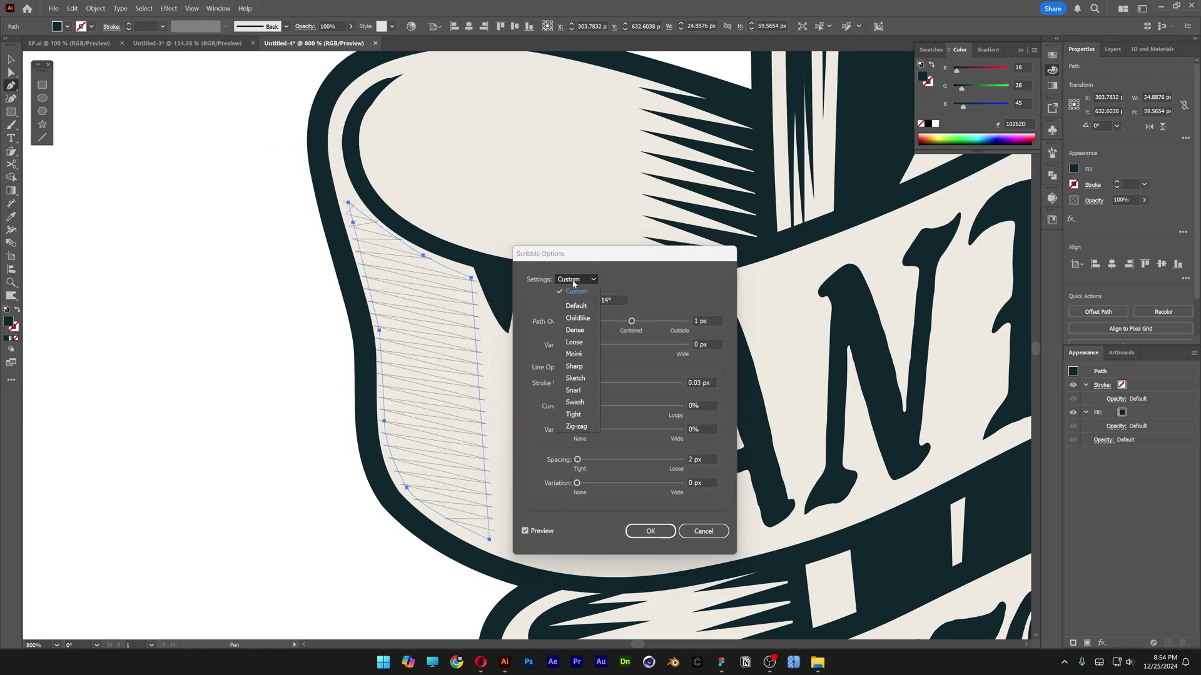
left_click(577, 426)
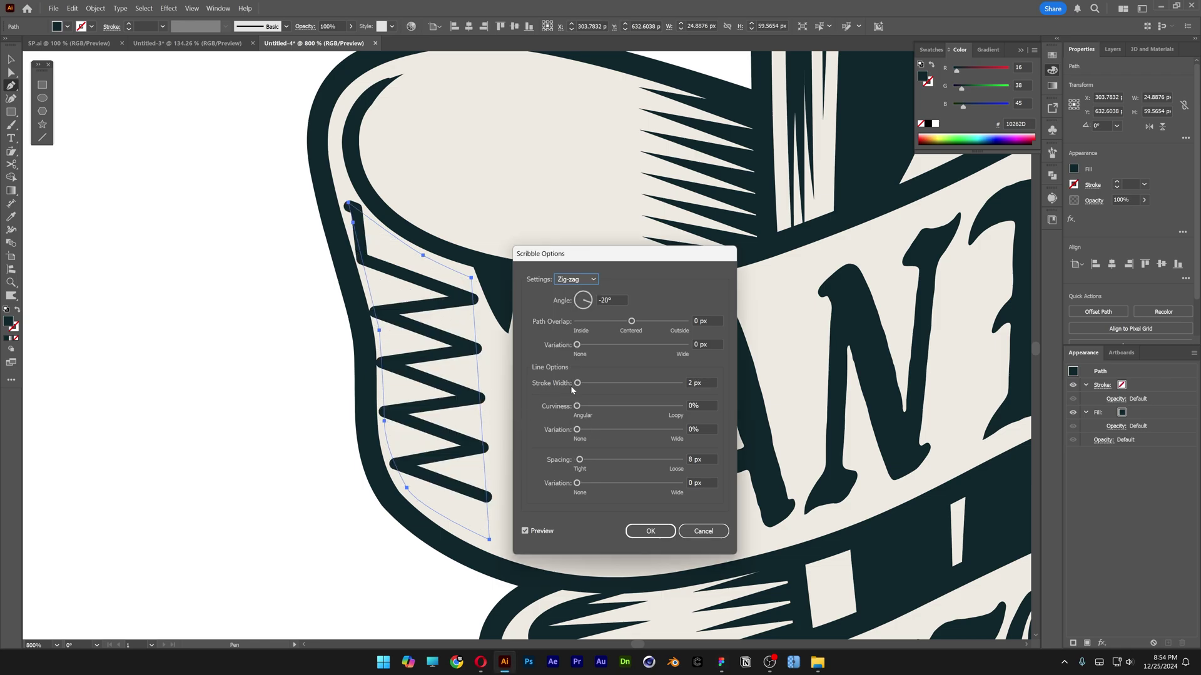
Step: Set the Scribble stroke width to 0.3 px and the spacing to 4 px, and apply the effect
left_click(714, 383)
key("Down")
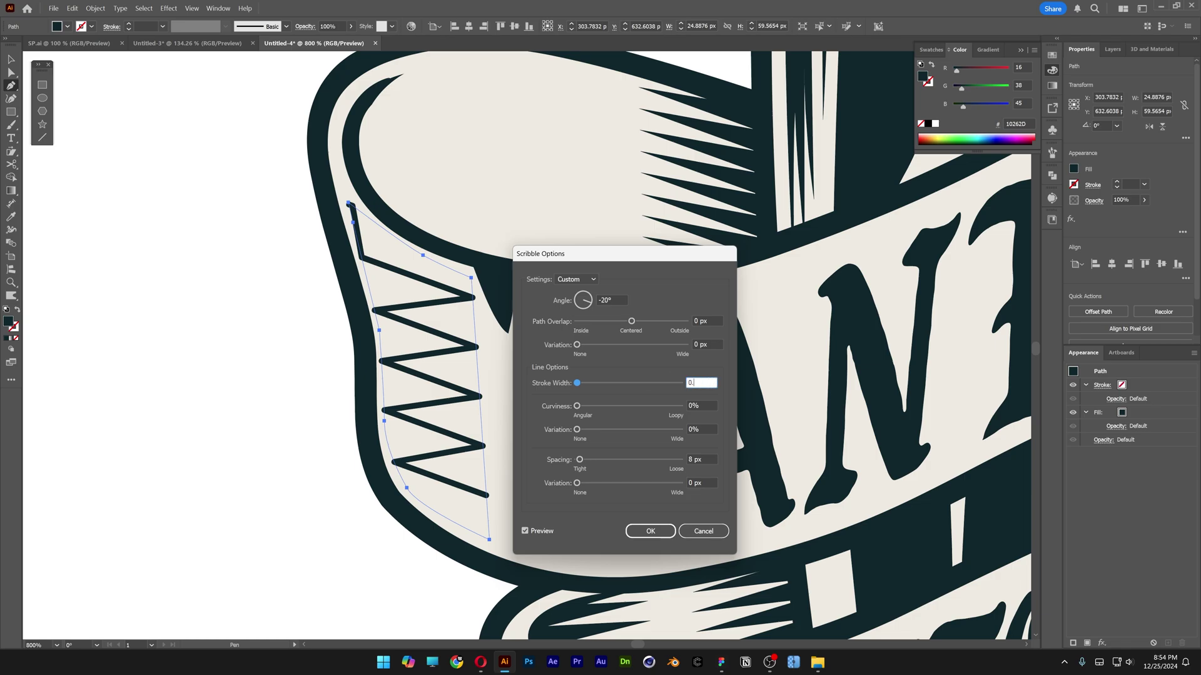
left_click(547, 459)
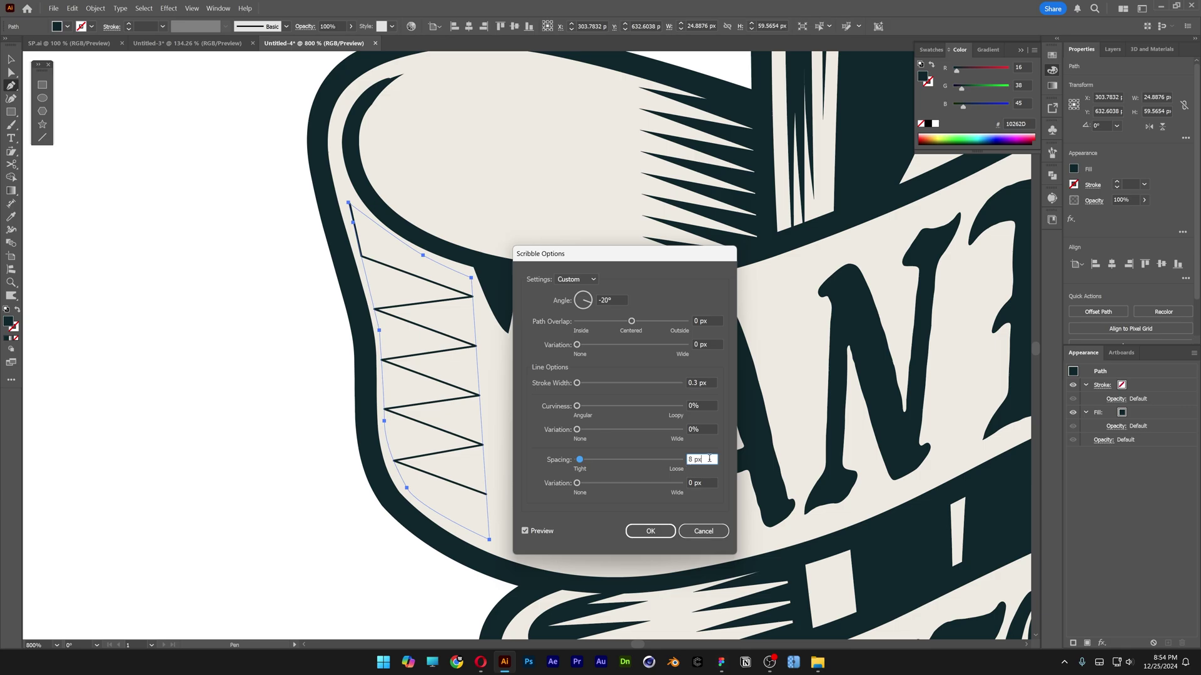
key("Down")
key("Down")
key("Down")
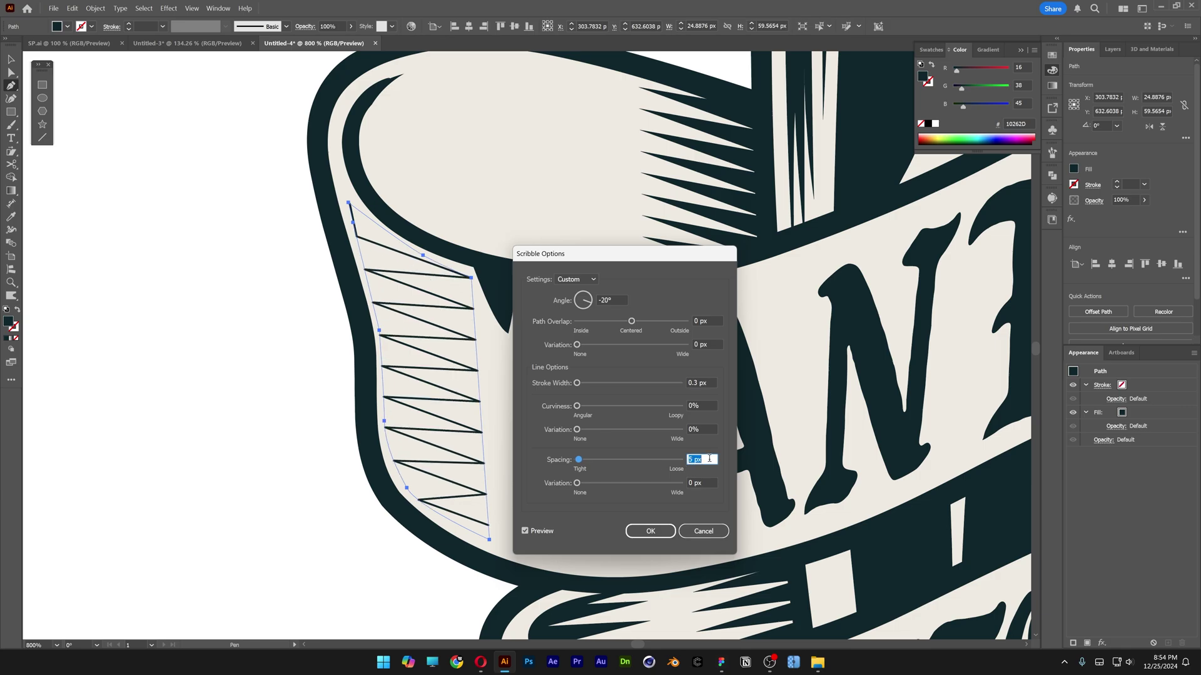
key("Down")
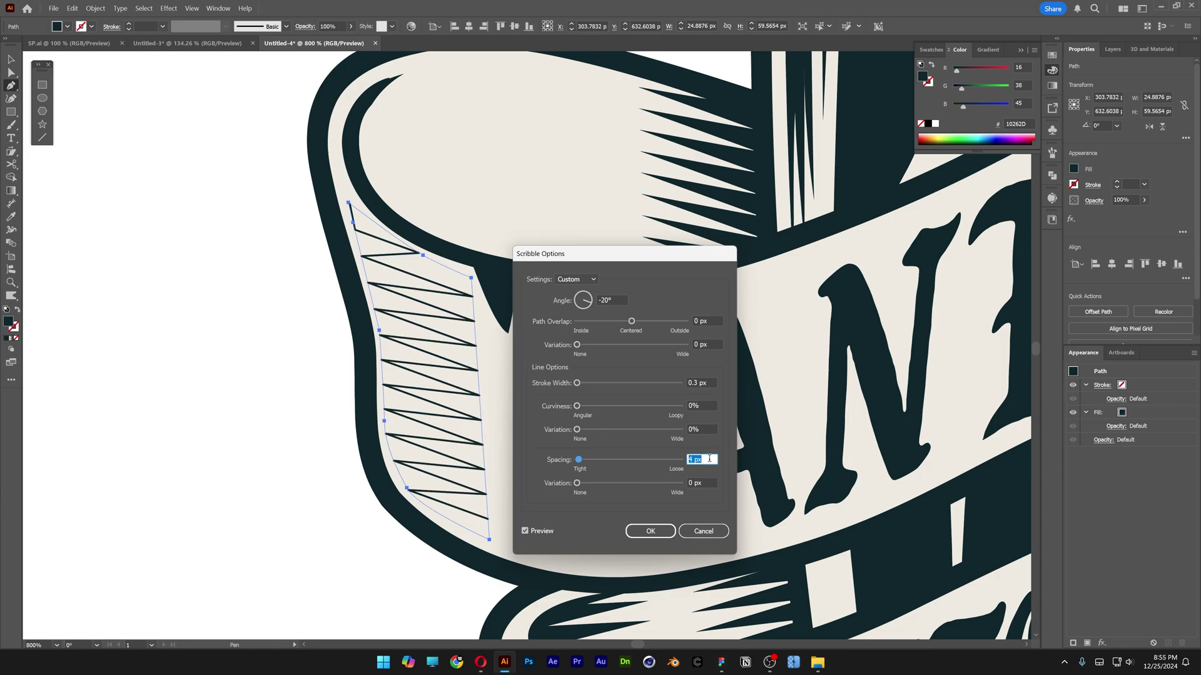
left_click(651, 531)
Step: Expand the appearance of the scribbled shape into an editable zigzag path
scroll(311, 427, "up", 1)
left_click_drag(331, 424, 382, 406)
key("f")
left_click(95, 8)
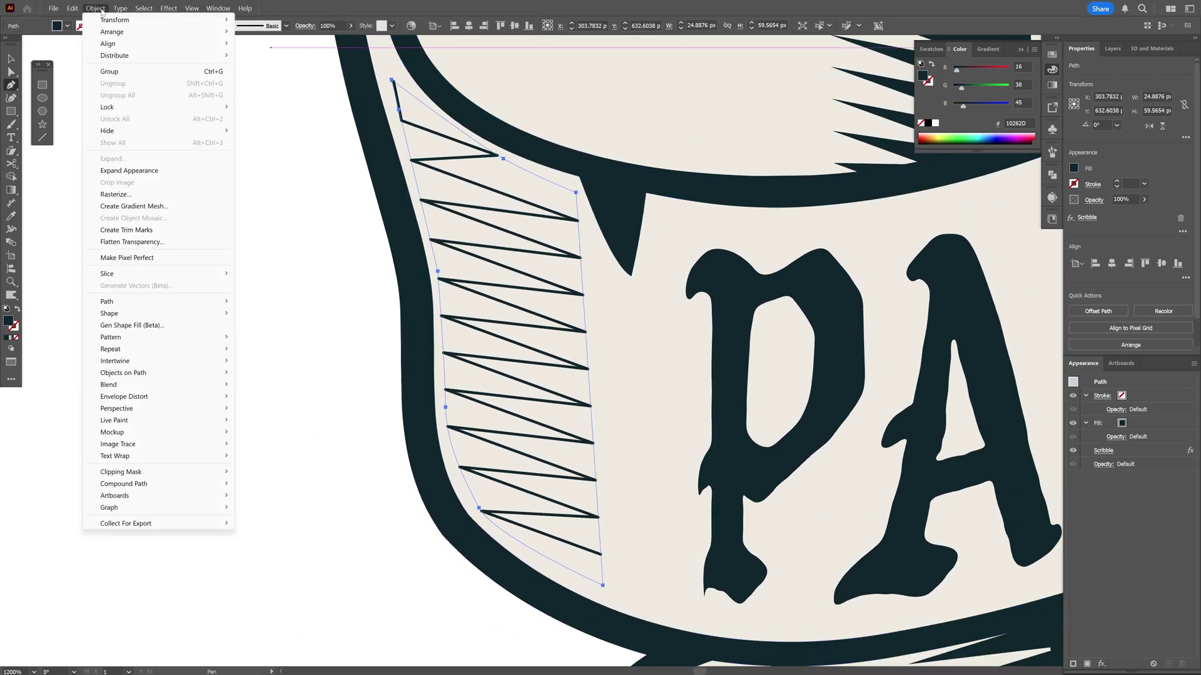
left_click(206, 173)
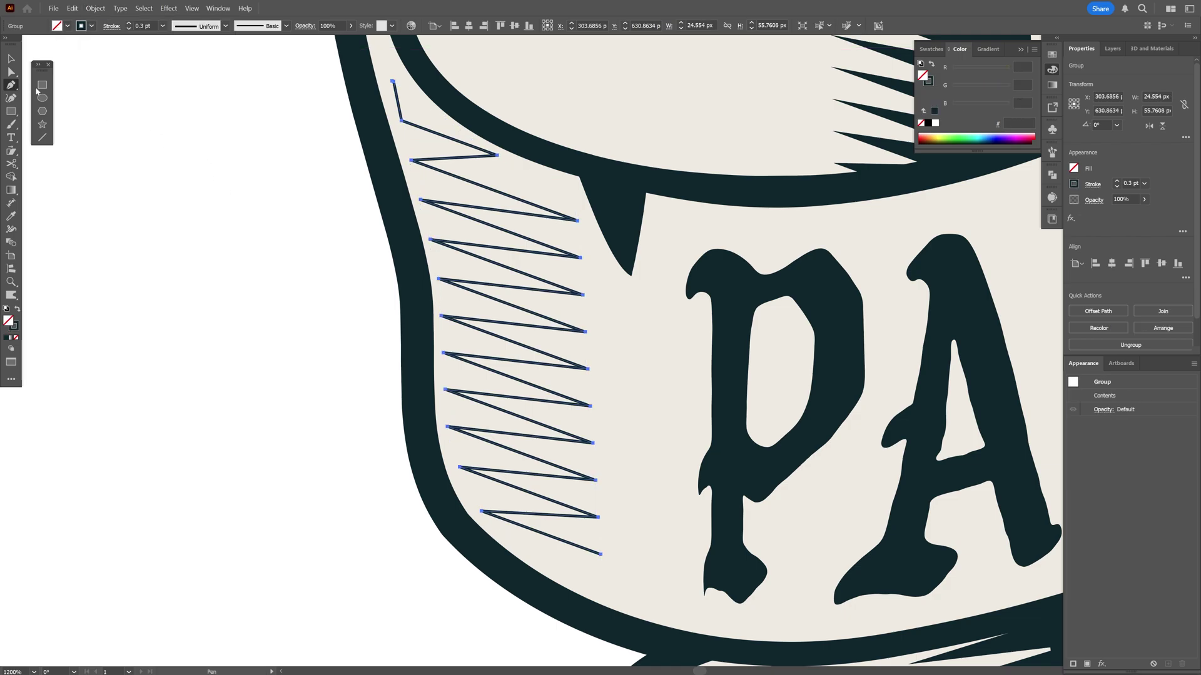
Step: Delete the anchor points at the upper and lower ends of the zigzag path
left_click(12, 87)
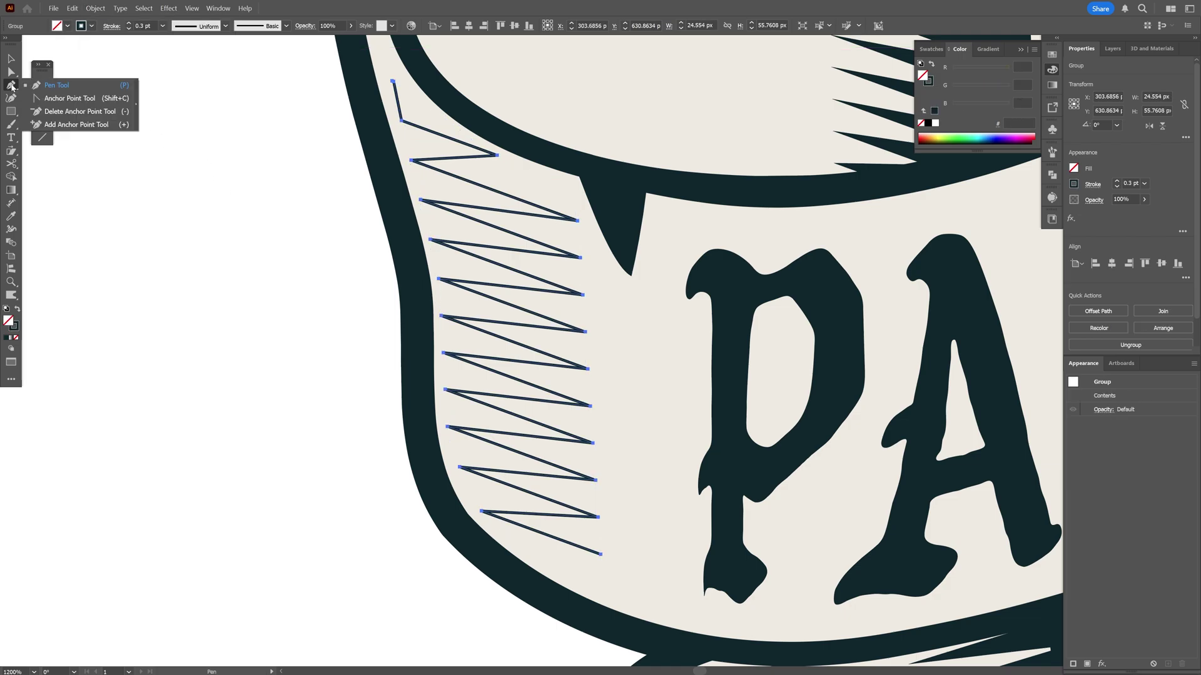
left_click(87, 112)
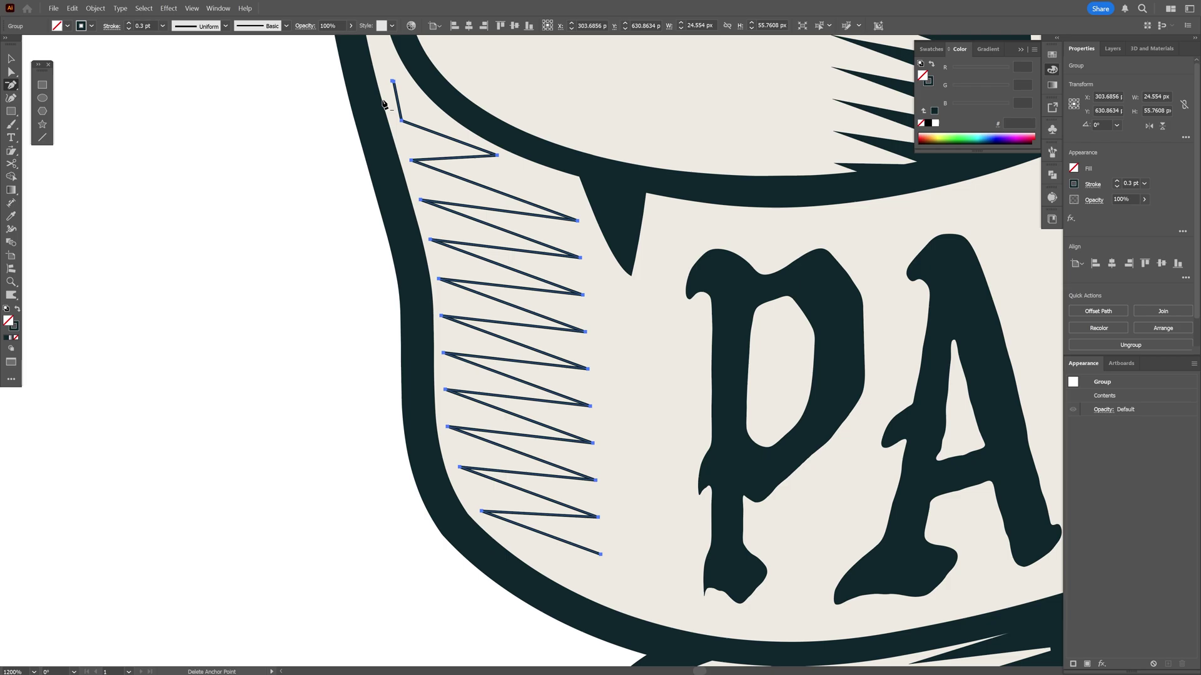
left_click(393, 81, "ctrl")
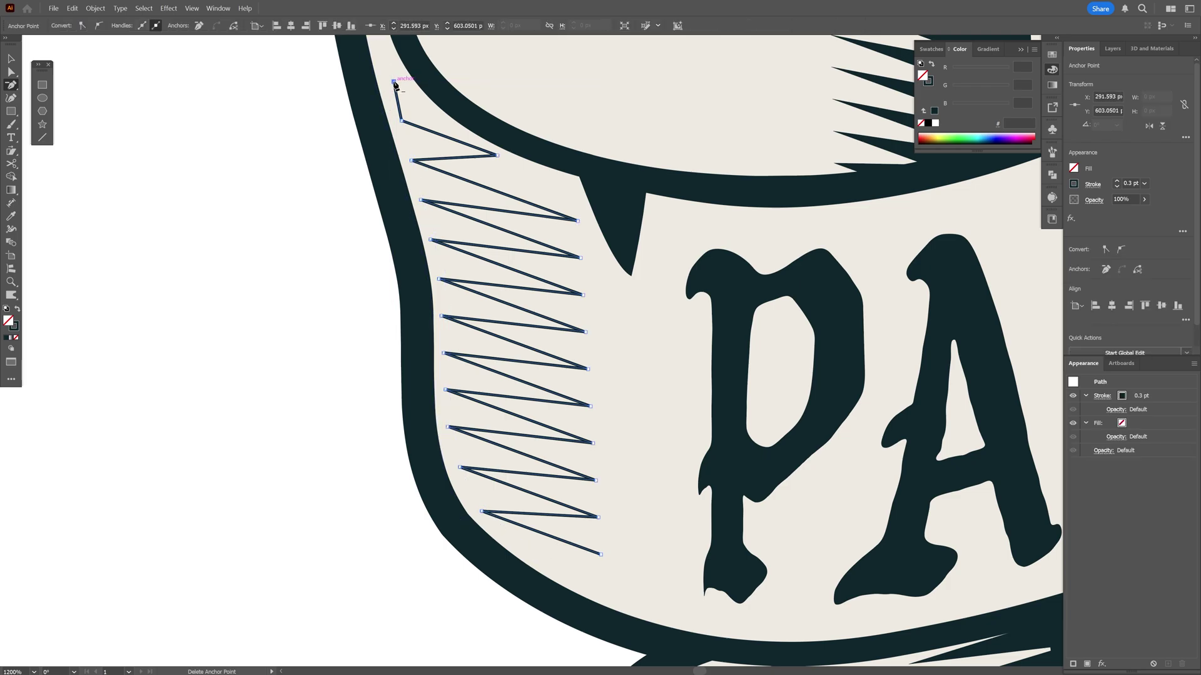
left_click(394, 82)
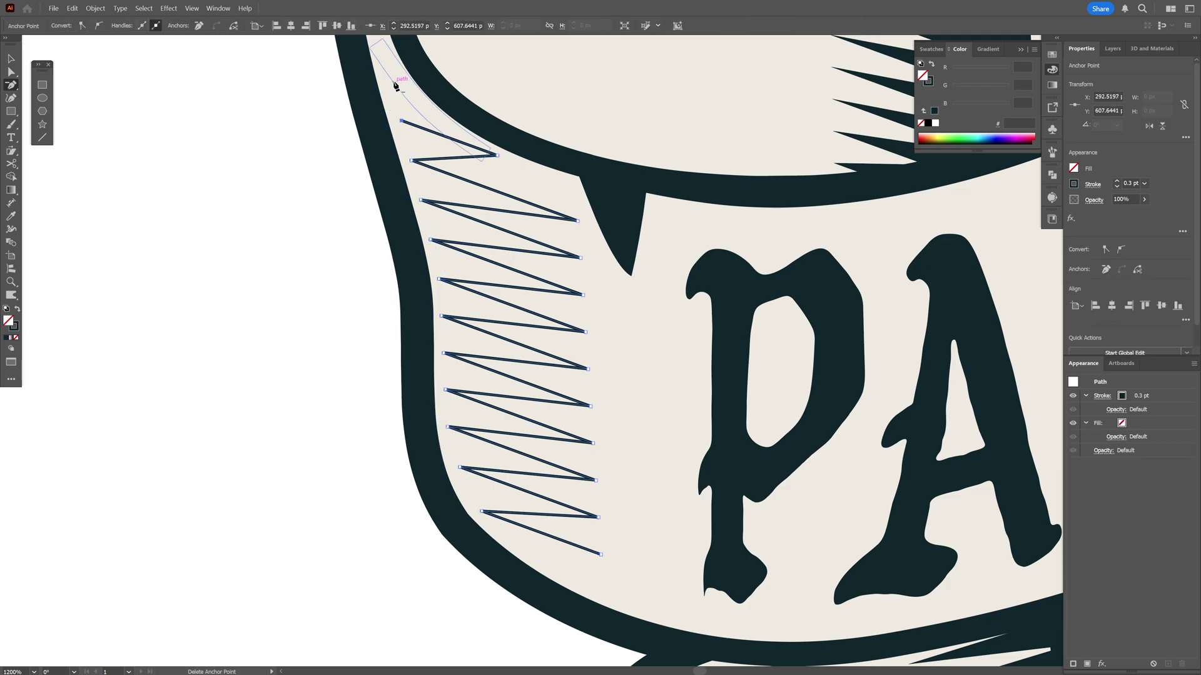
left_click(601, 554)
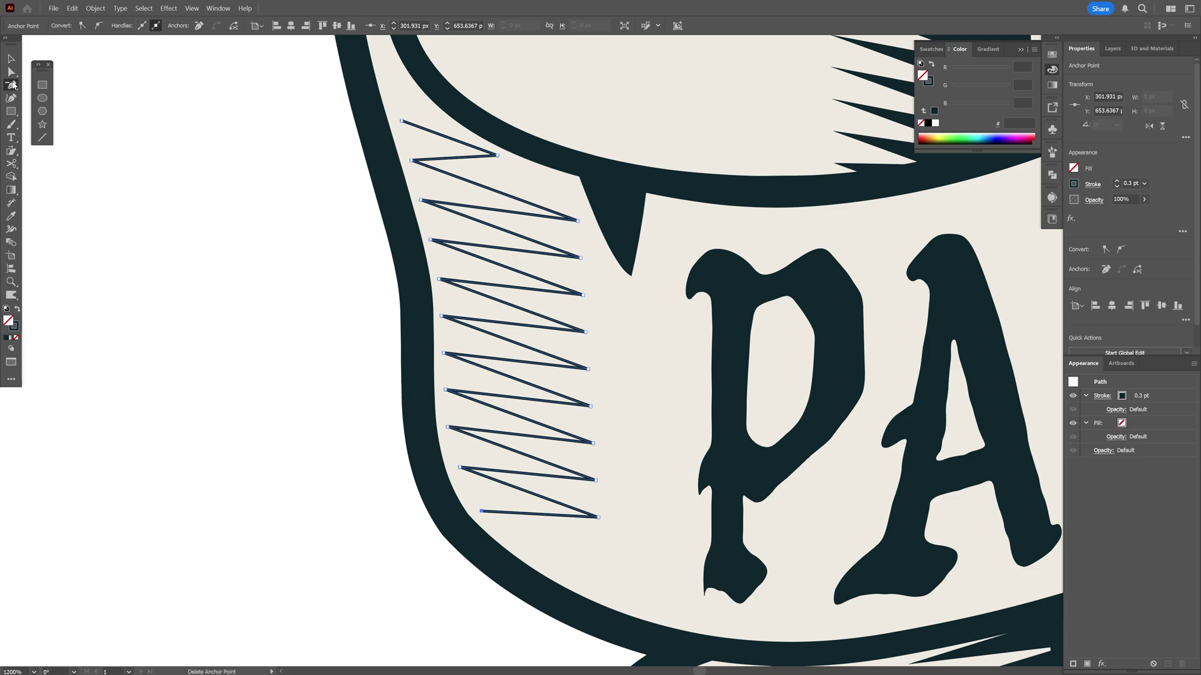
Step: Close the zigzag path with Pen points along the ribbon's outer edge and swap its stroke to a solid dark fill
left_click_drag(12, 84, 51, 89)
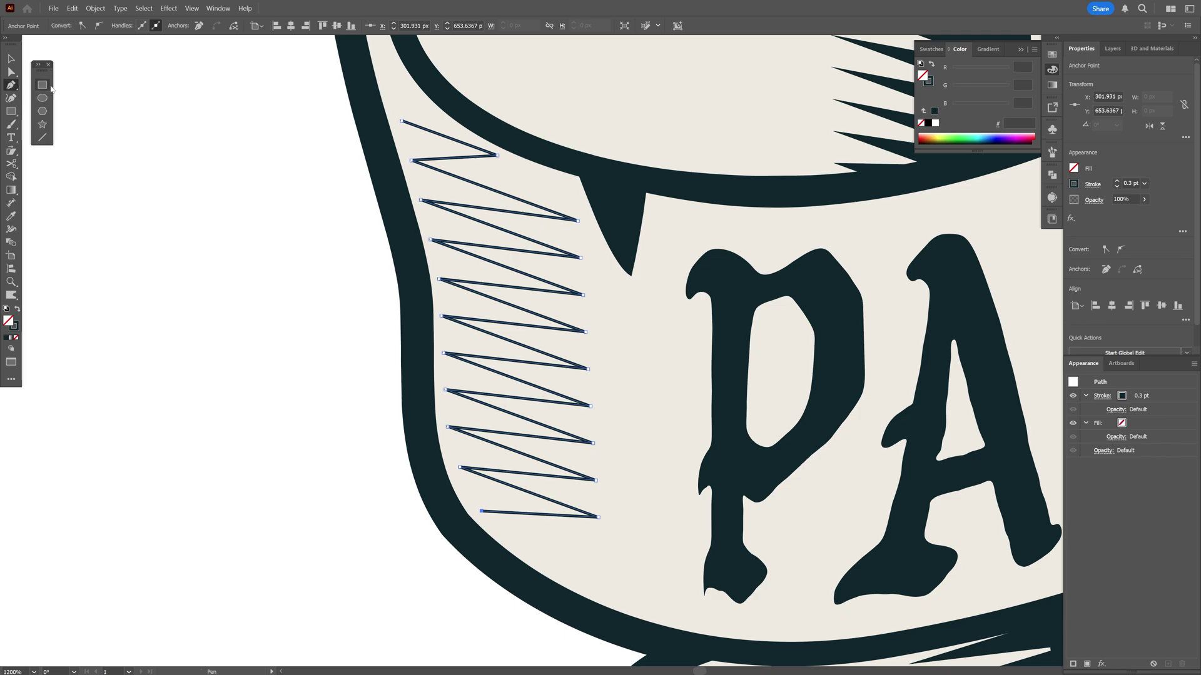
left_click(481, 511)
left_click(441, 466)
left_click(402, 194)
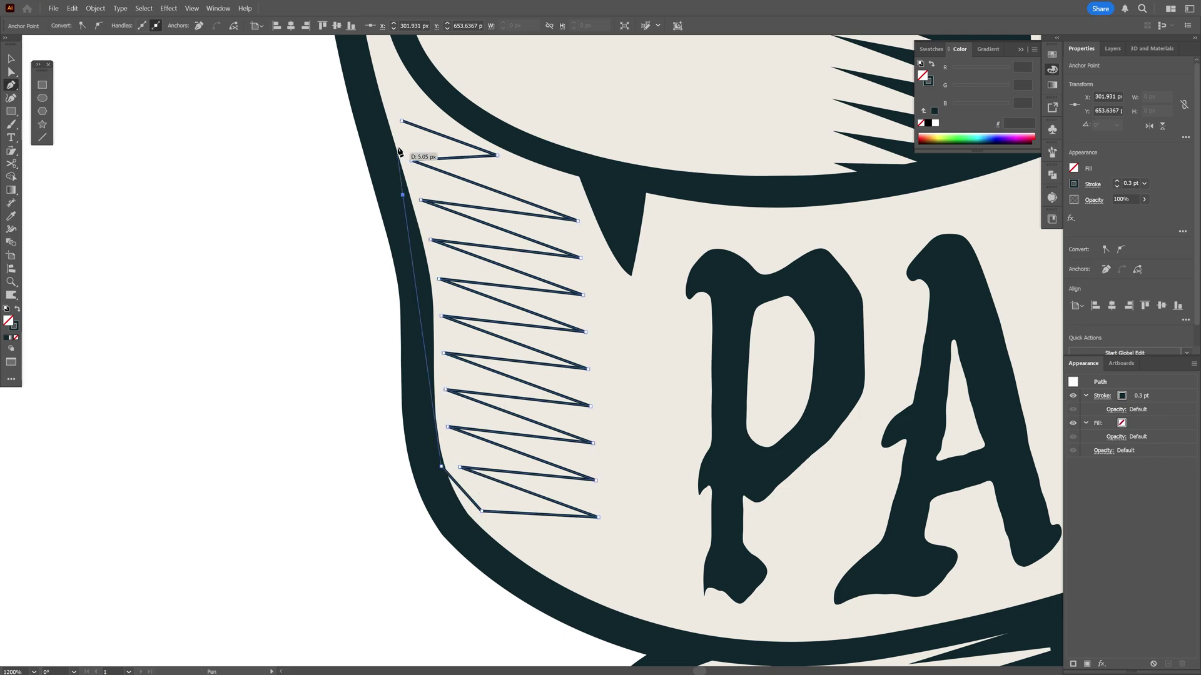
left_click(401, 121)
key("v")
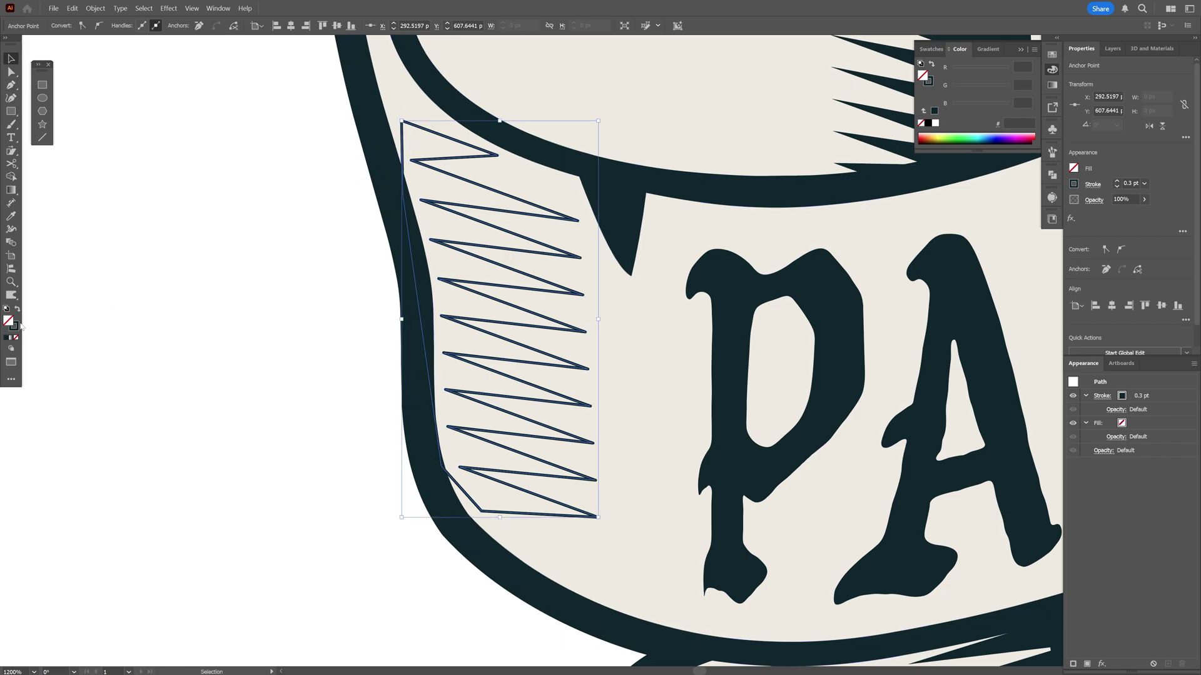
left_click(17, 310)
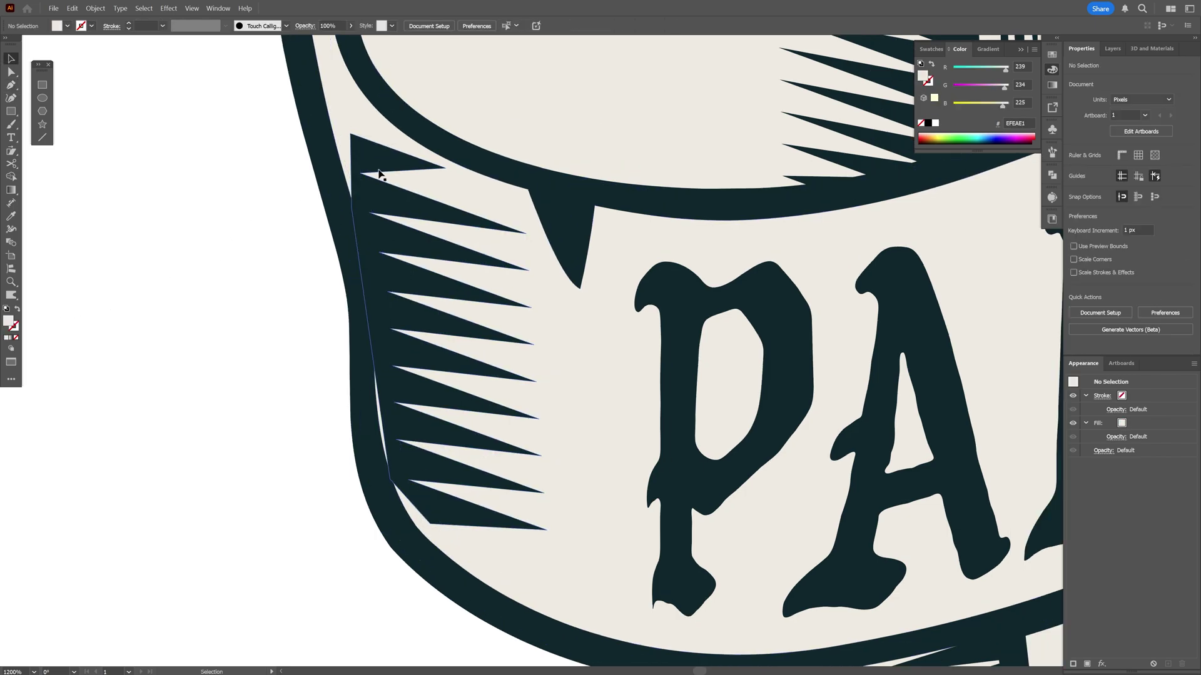
Step: Bring the cream highlight strip along the ribbon's outer edge to the front, over the zigzag shading, and deselect it
left_click_drag(343, 119, 363, 124)
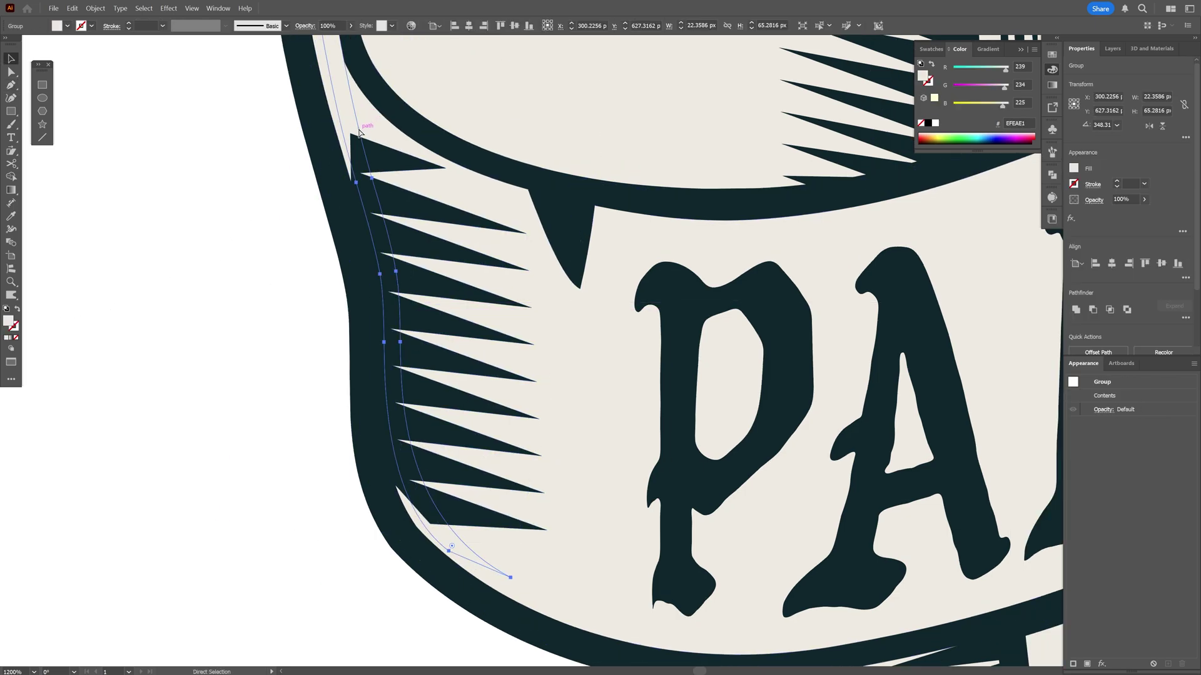
key("ctrl+z")
right_click(338, 112)
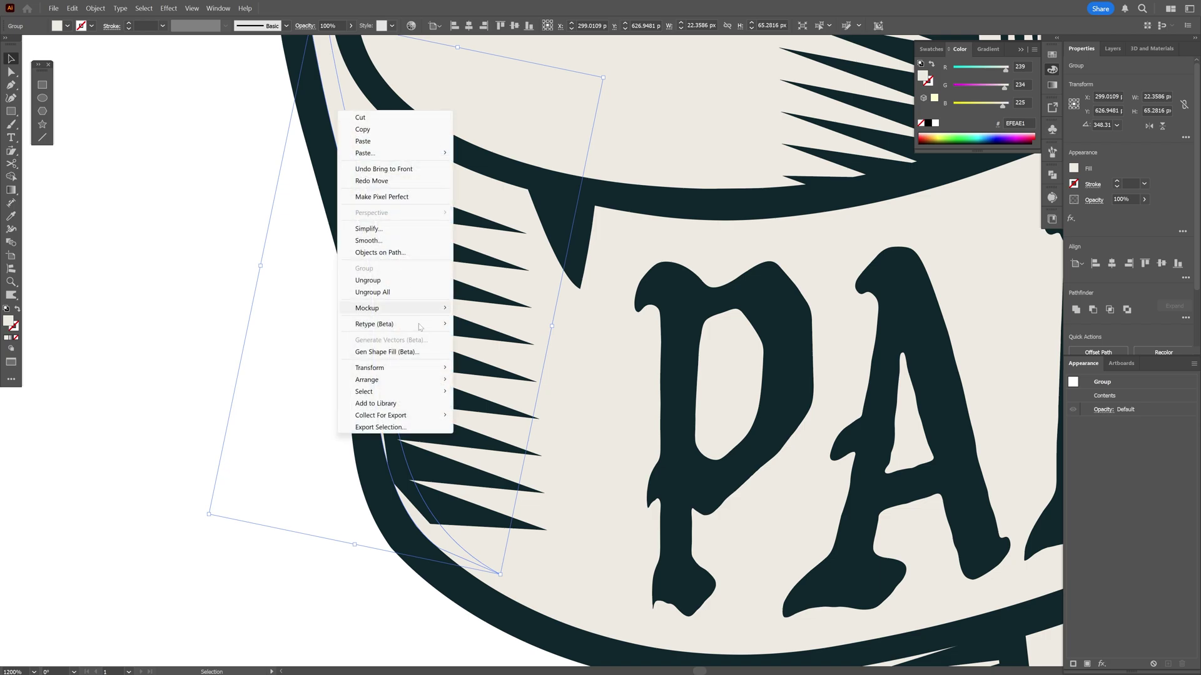
mouse_move(421, 385)
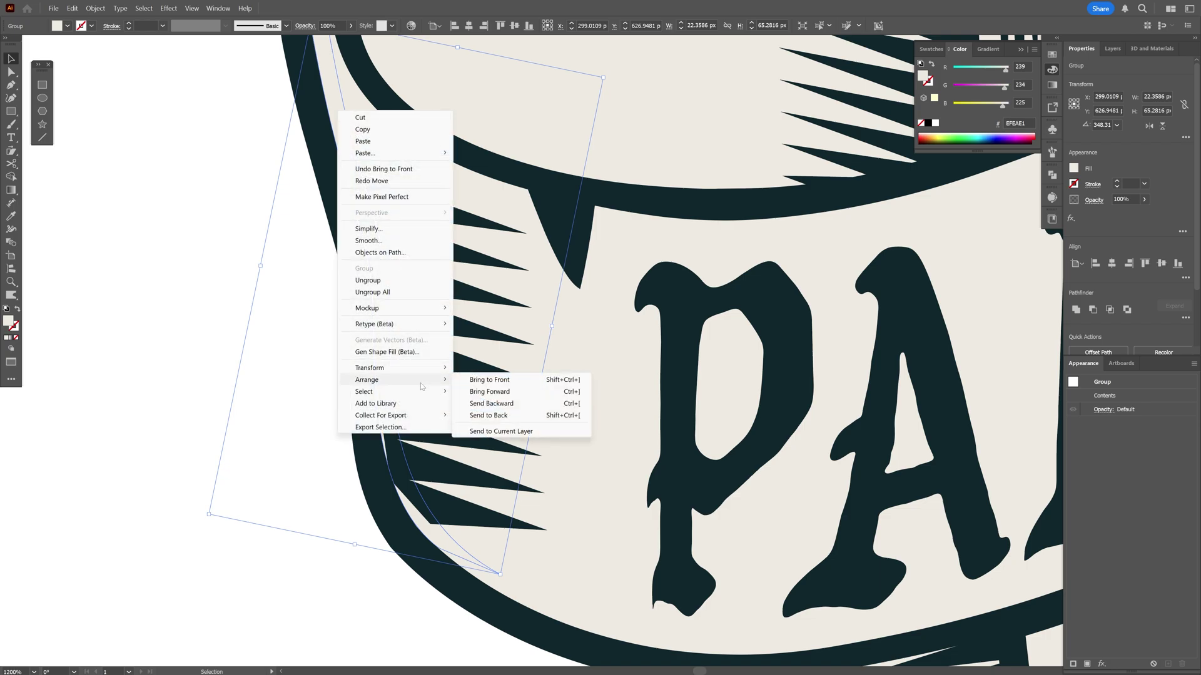
left_click(489, 379)
key("ctrl+shift+a")
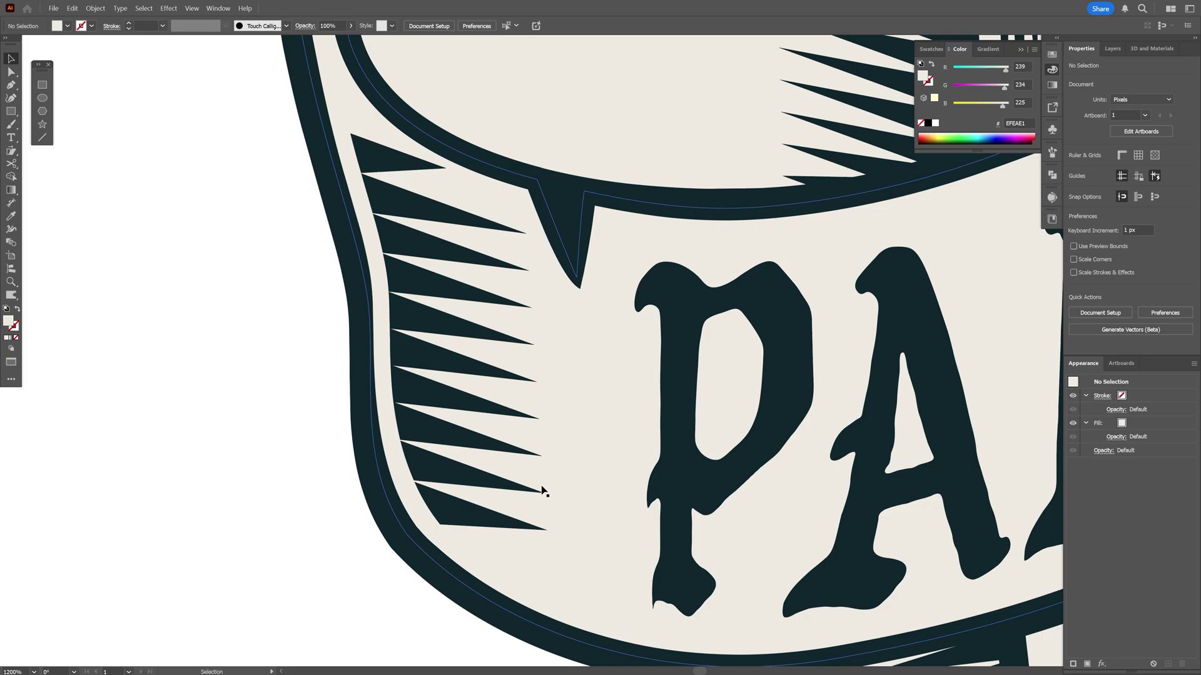
Step: Move the inner spike tips of the ribbon's zigzag shading slightly downwards within its isolated group, and leave isolation
left_click_drag(294, 288, 222, 273)
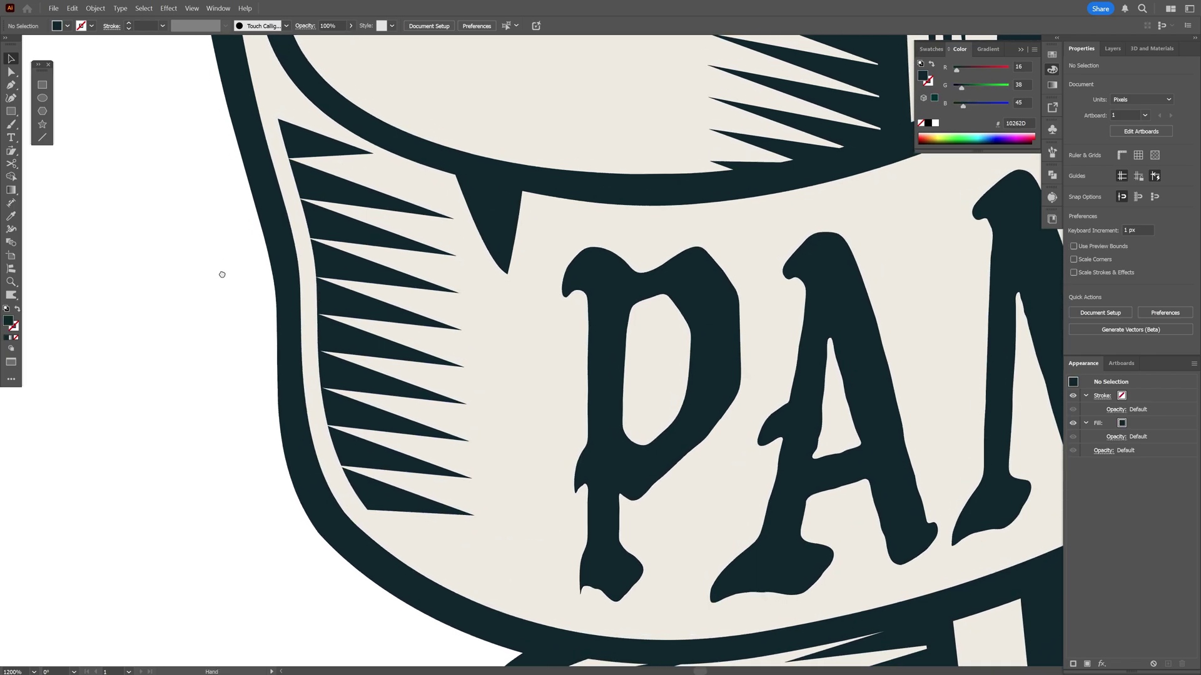
double_click(361, 343)
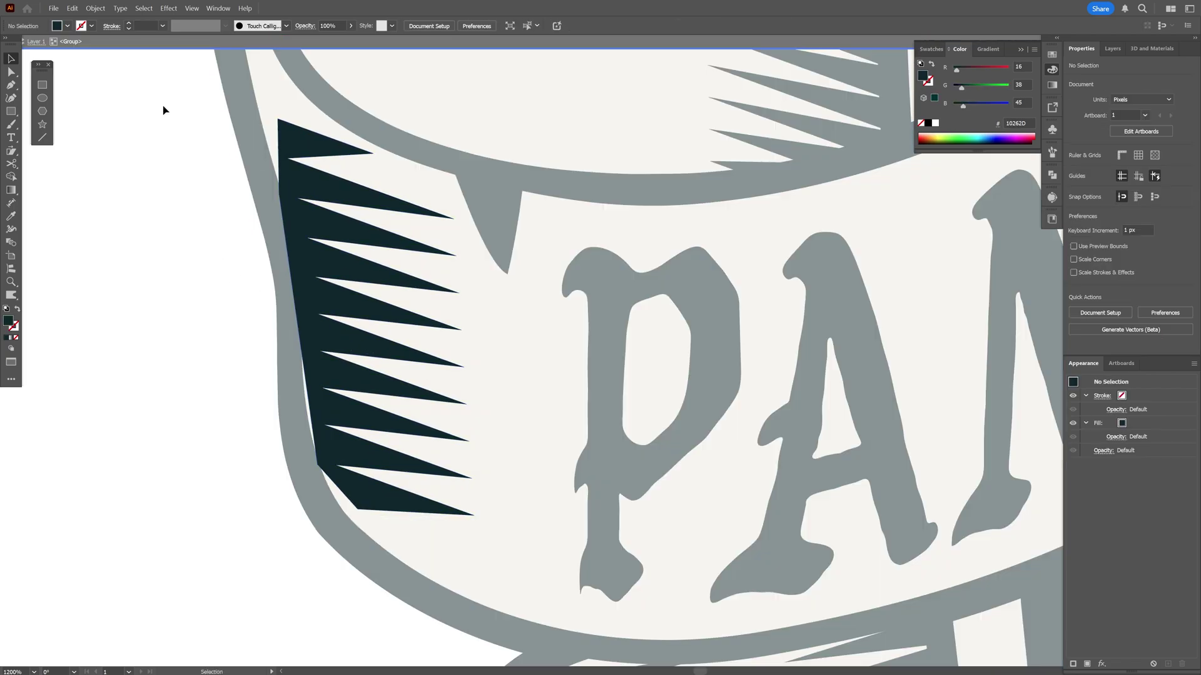
left_click(10, 72)
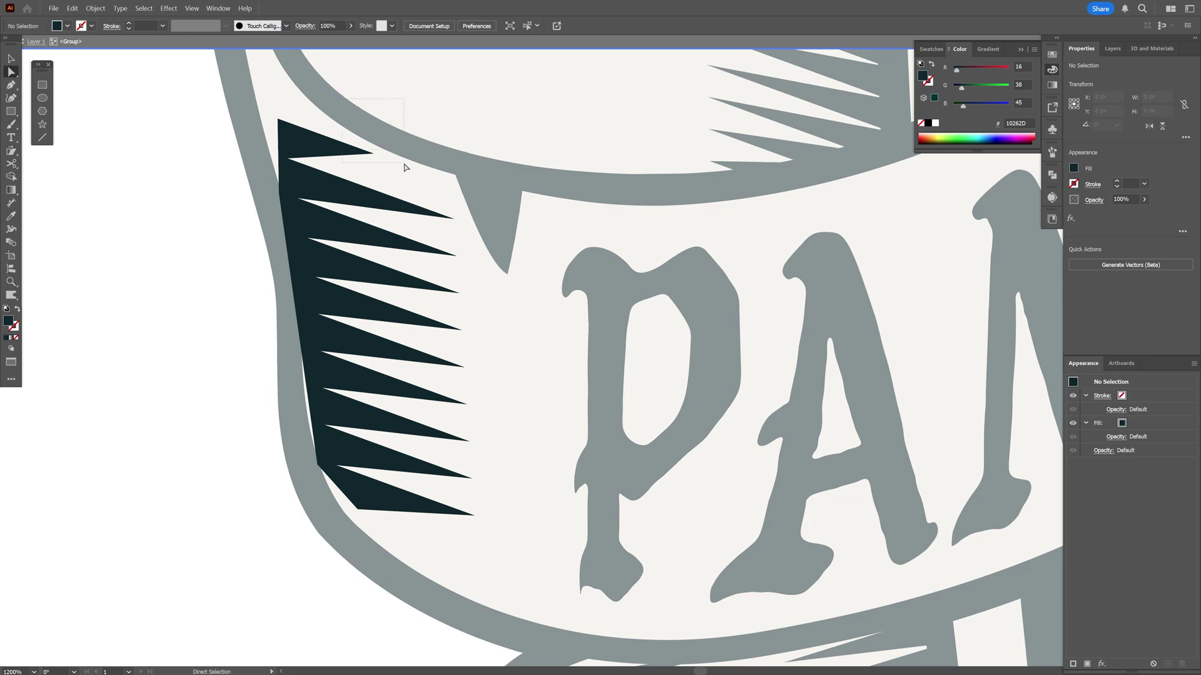
left_click(453, 219)
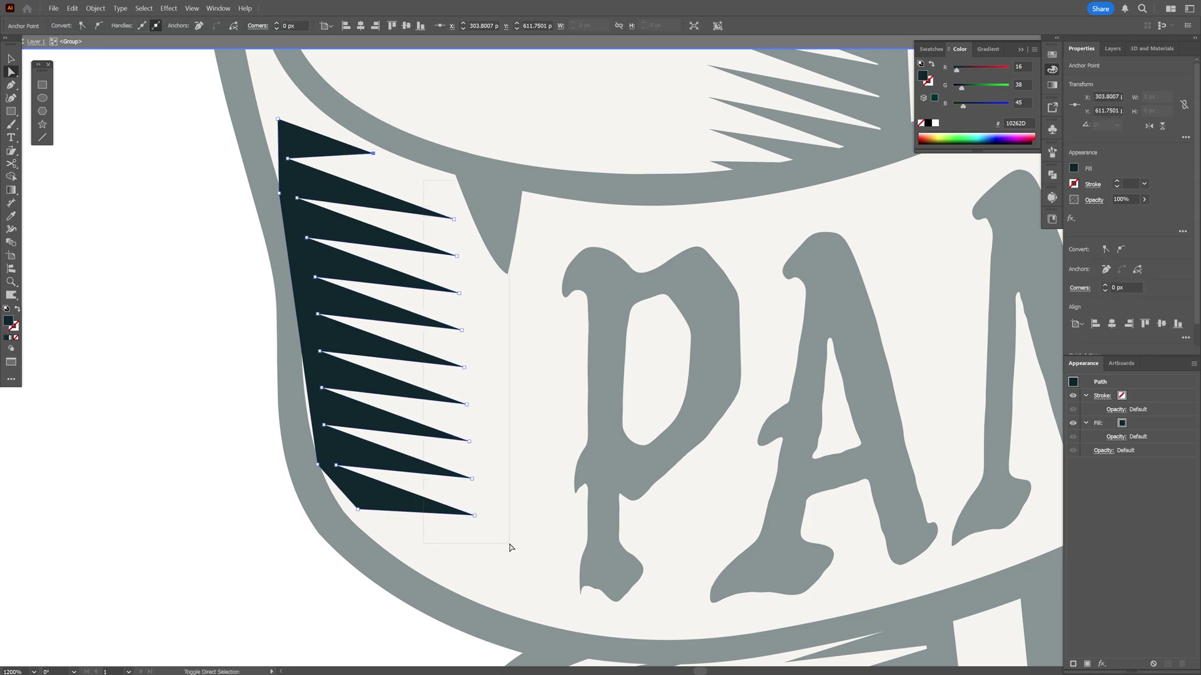
left_click_drag(509, 548, 472, 545)
double_click(513, 479)
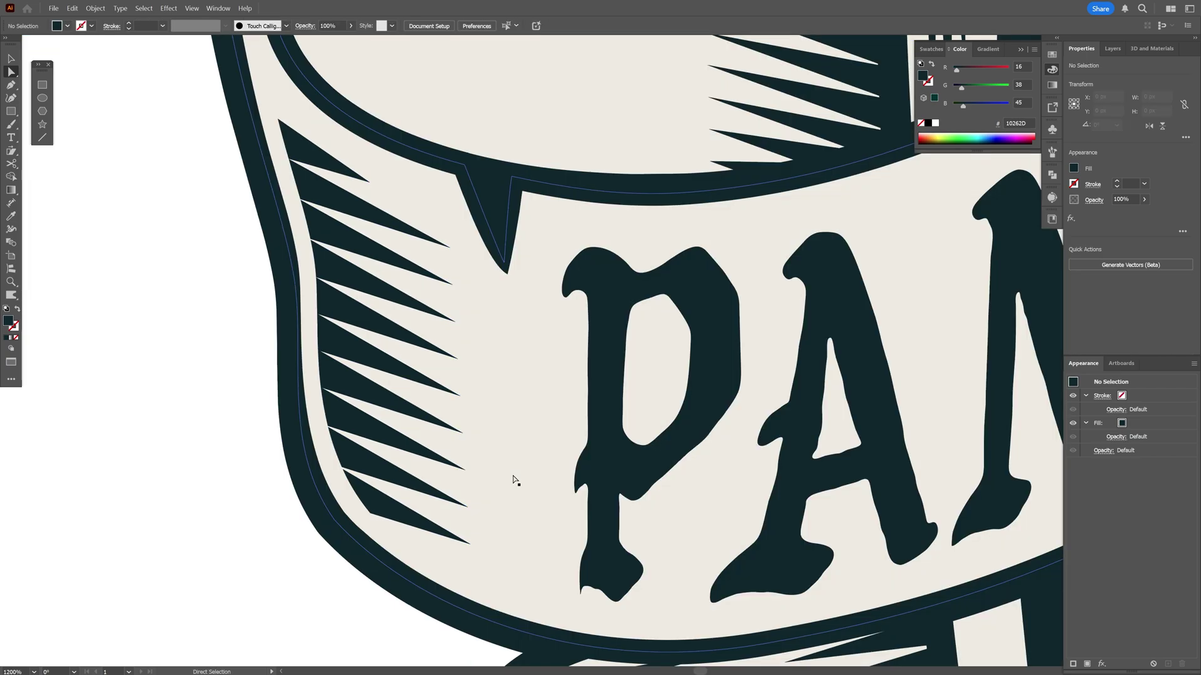
key("v")
Step: Draw a closed dark-filled Pen shape about 26 by 36 px over the outer curved part of the ribbon's upper fold
left_click_drag(416, 68, 397, 313)
left_click(12, 86)
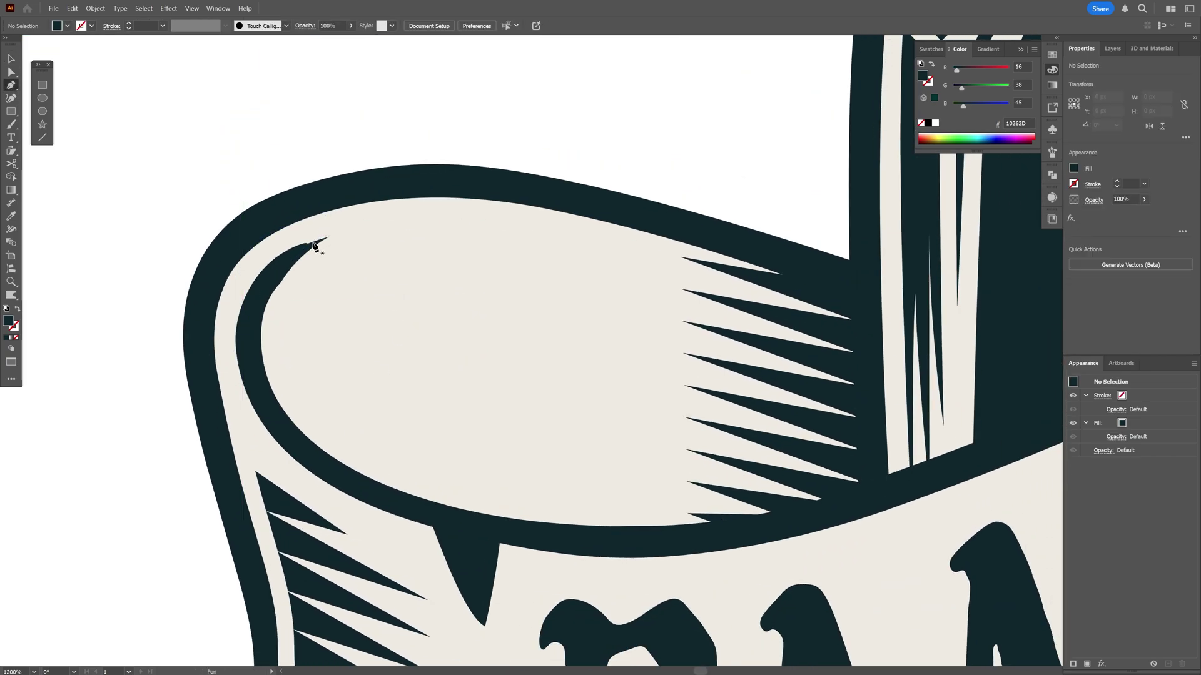
left_click_drag(305, 245, 341, 228)
left_click_drag(466, 226, 508, 228)
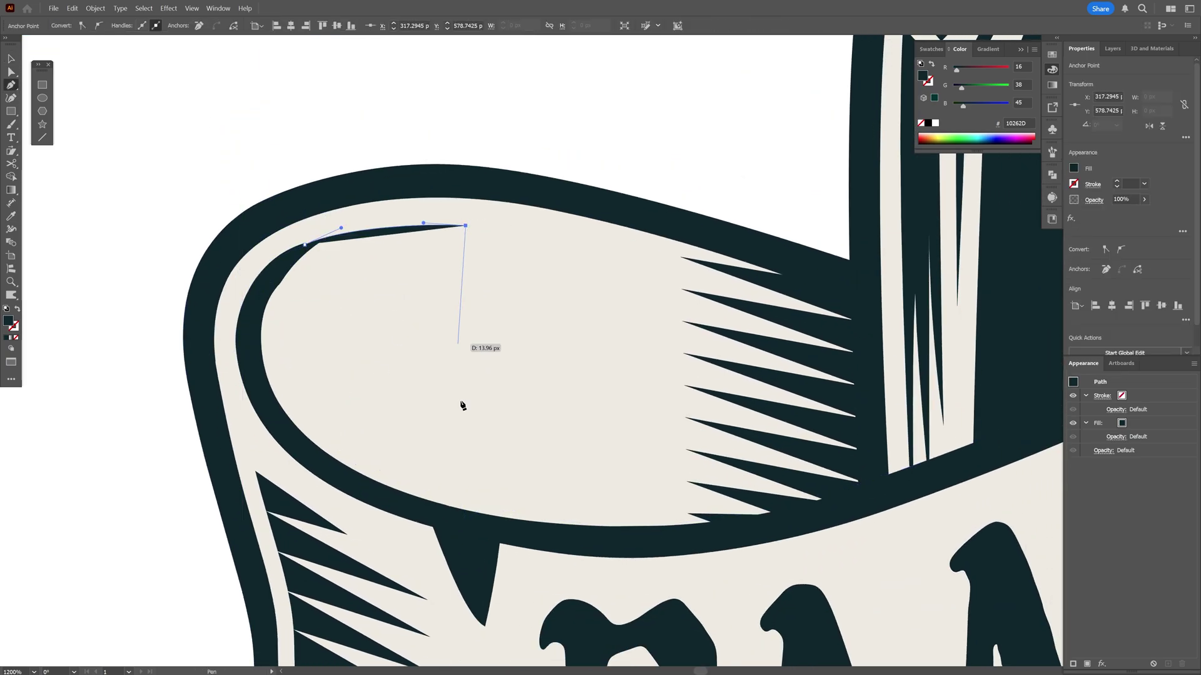
left_click(471, 531)
left_click_drag(315, 460, 346, 484)
left_click_drag(251, 351, 251, 327)
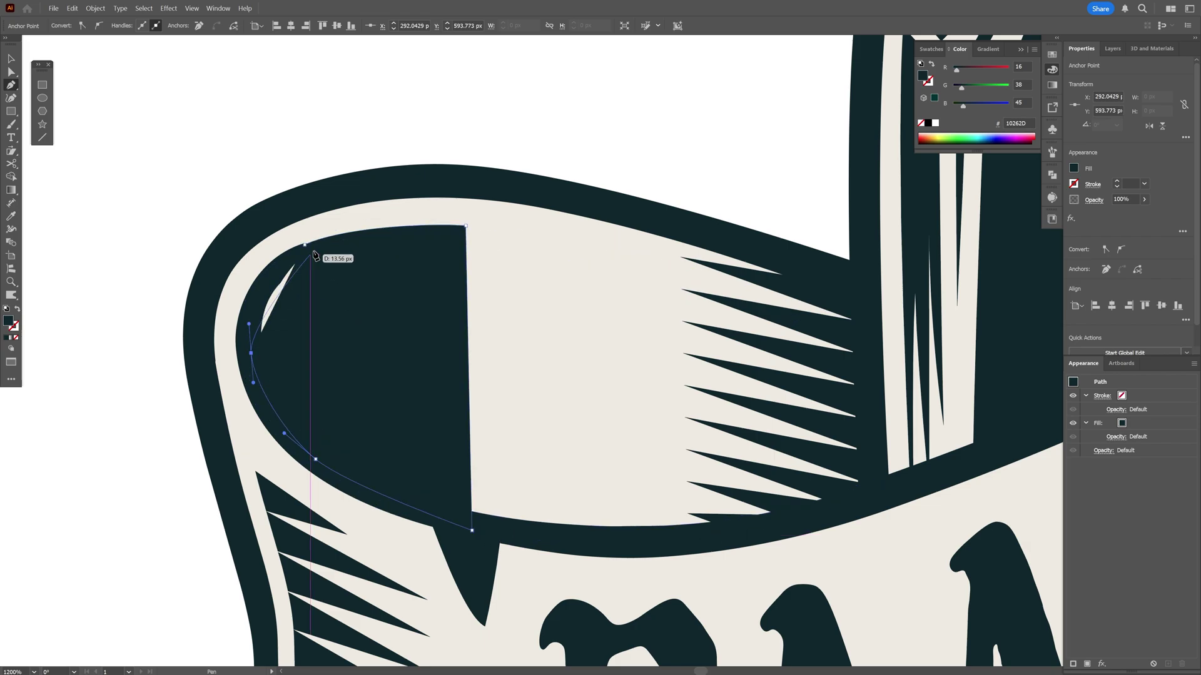
left_click_drag(304, 245, 372, 192)
Step: Apply a Scribble effect to the fold's Pen shape with an 11° angle and 3 px spacing
key("v")
left_click(169, 8)
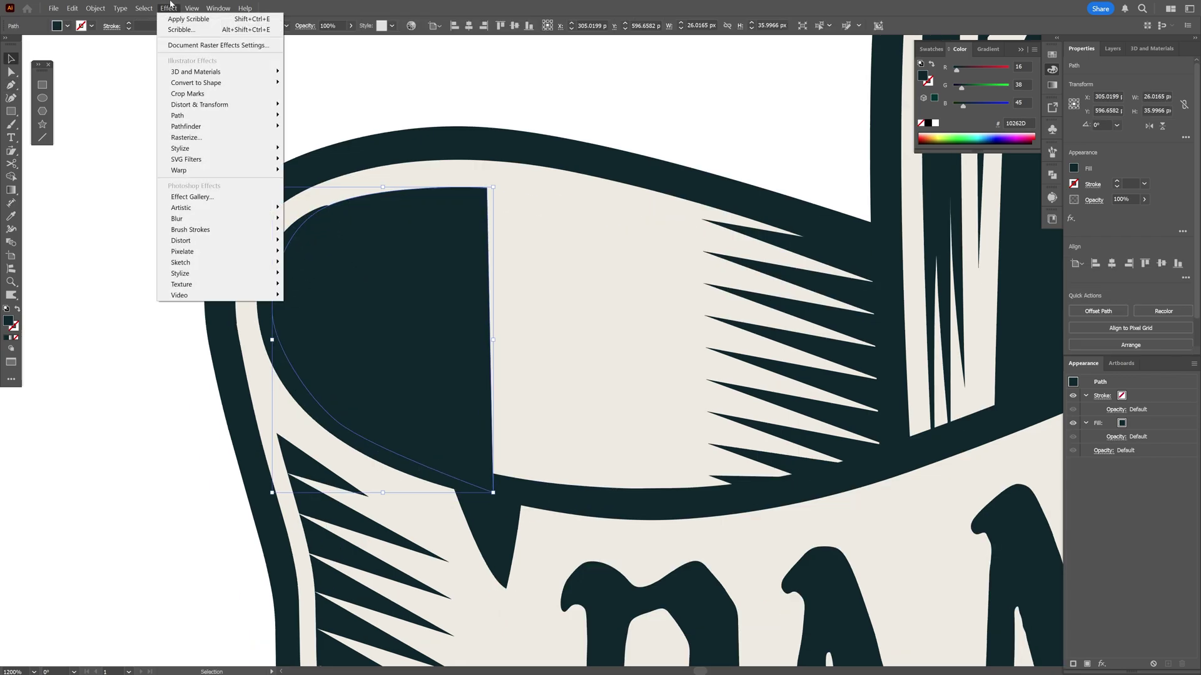
mouse_move(275, 148)
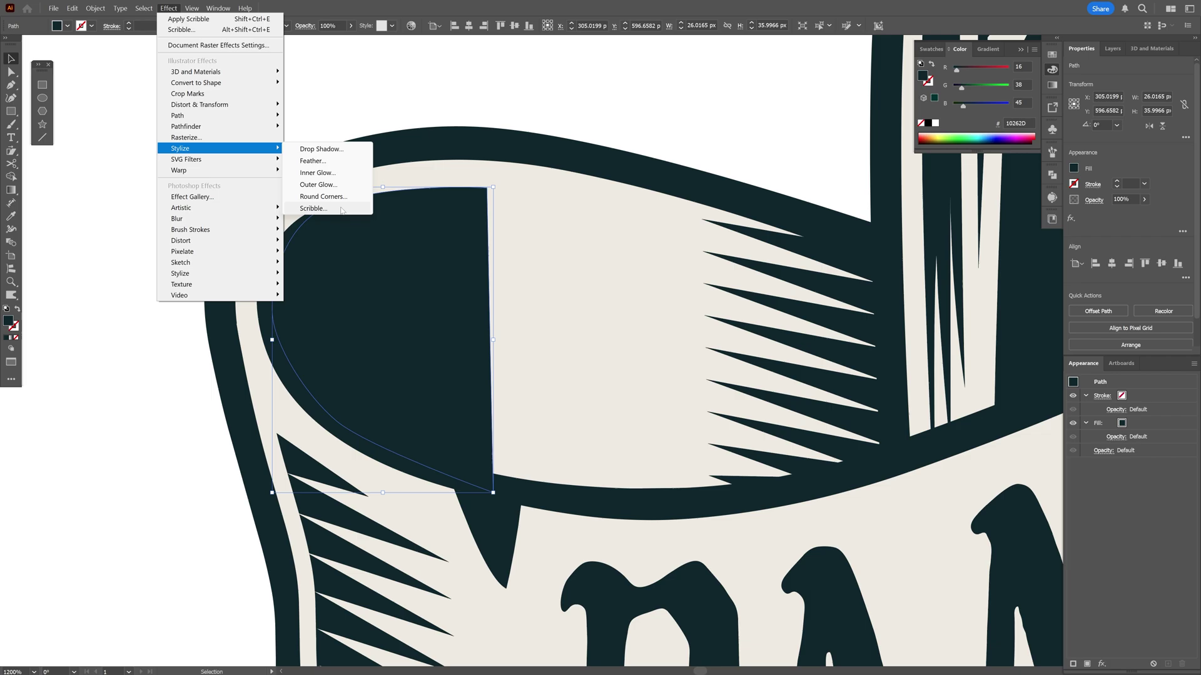
left_click(313, 208)
double_click(702, 433)
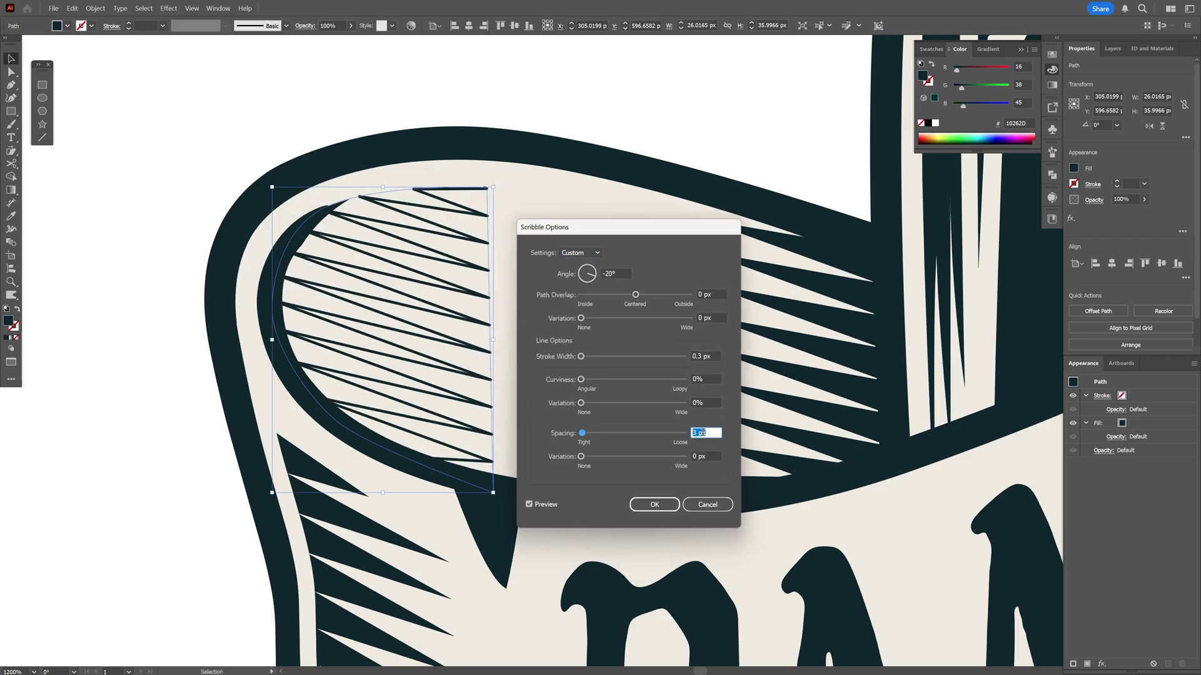
left_click_drag(594, 277, 597, 275)
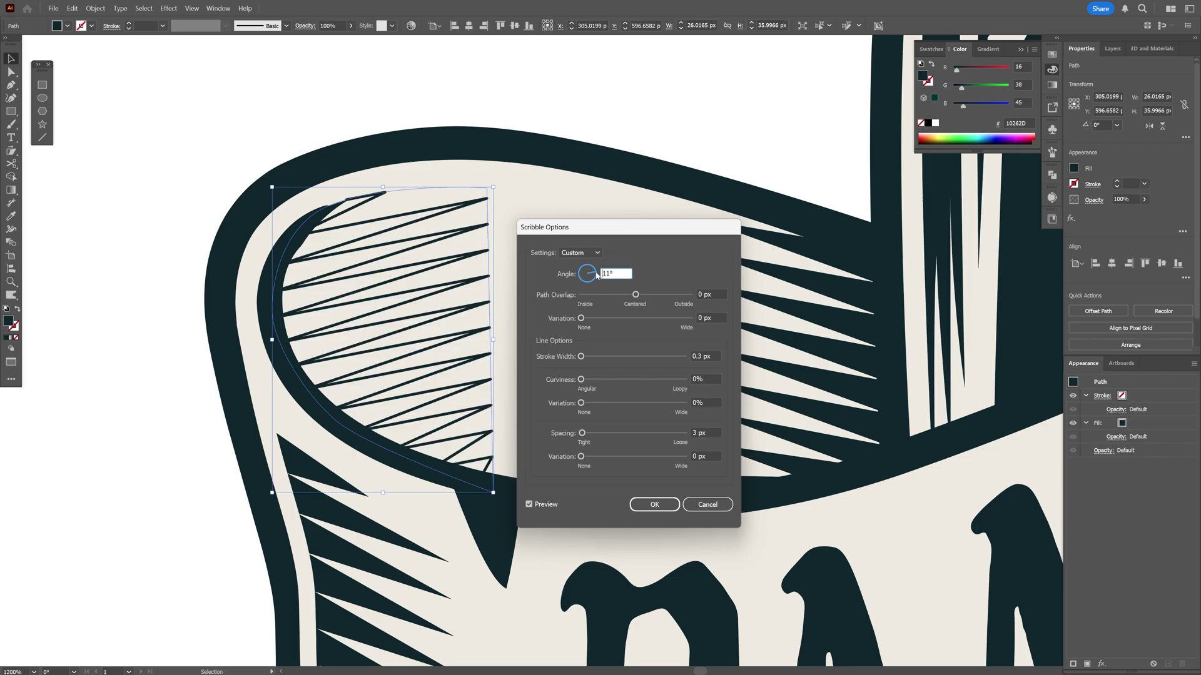
left_click(652, 506)
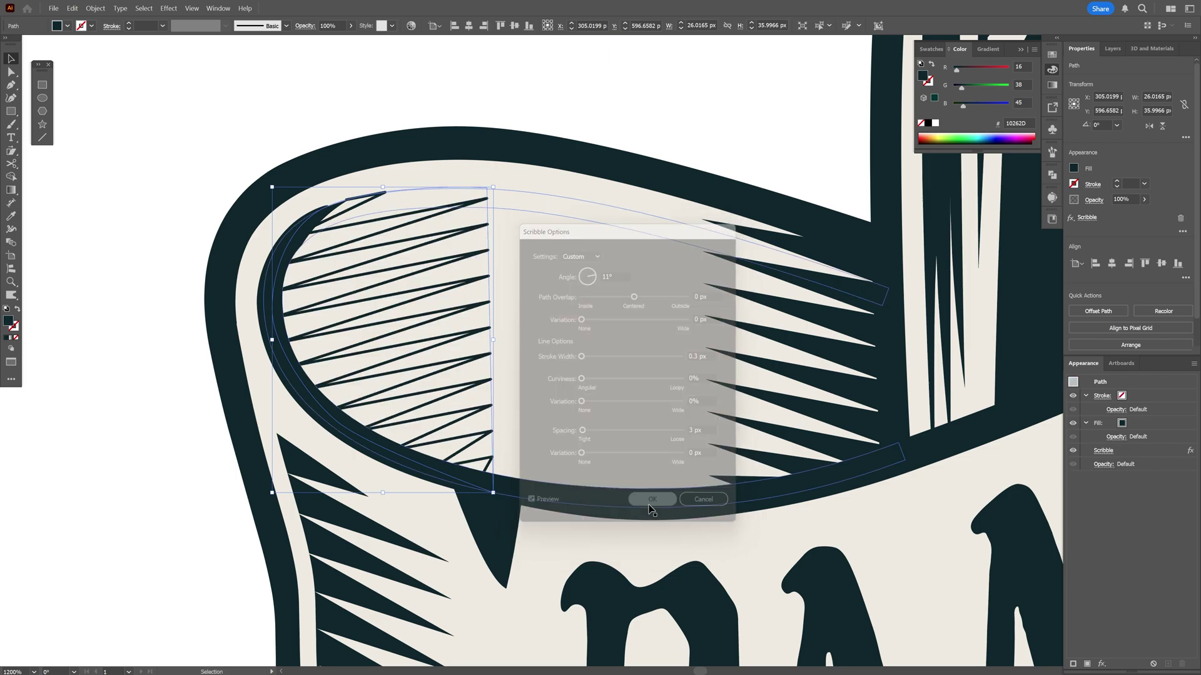
Step: Expand the scribbled shape's appearance into a zigzag path, swap its stroke to a solid dark fill, and deselect it
left_click(95, 8)
left_click(141, 171)
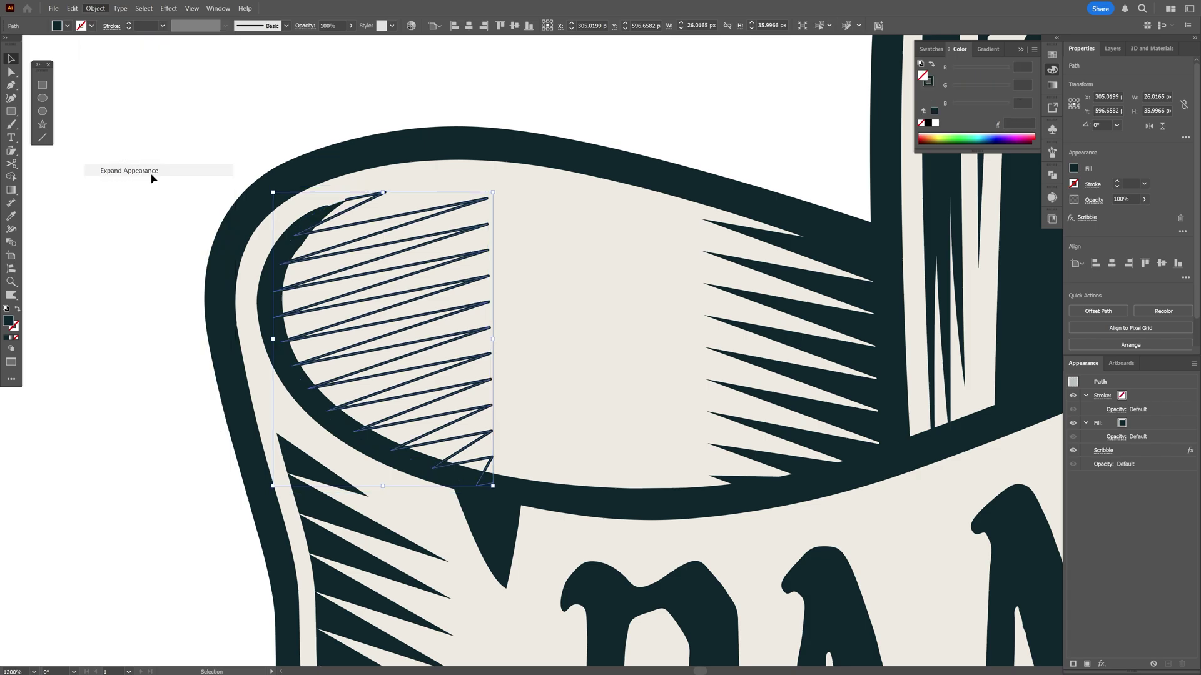
scroll(298, 217, "up", 1)
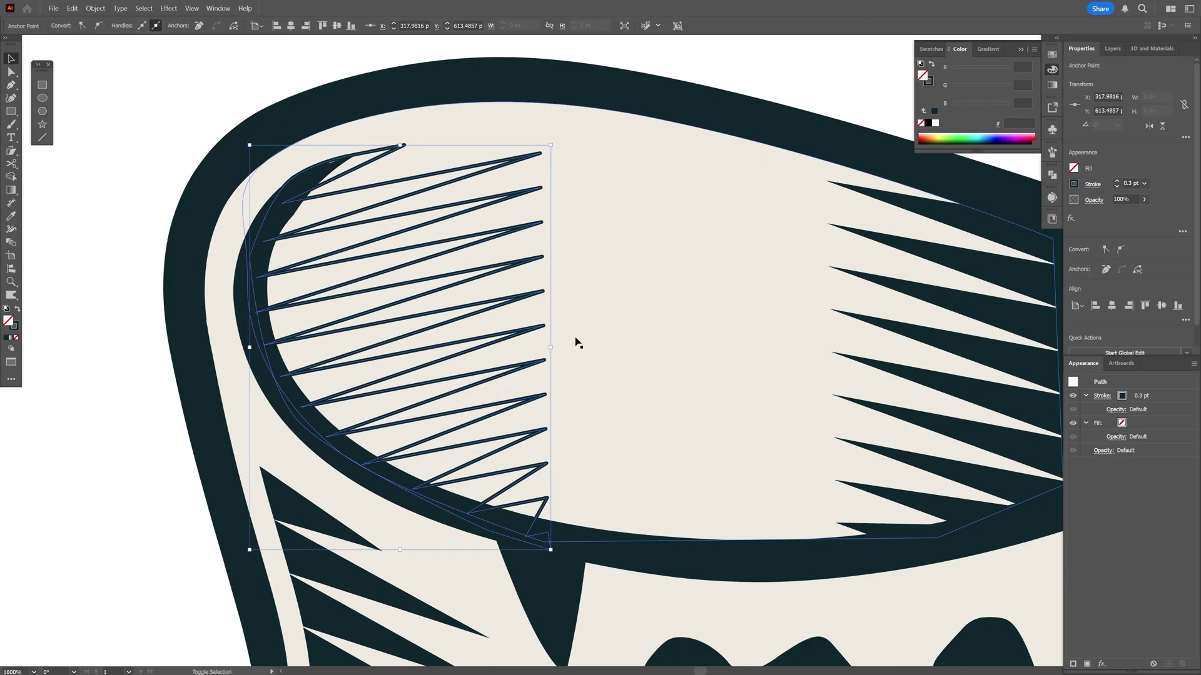
key("shift+x")
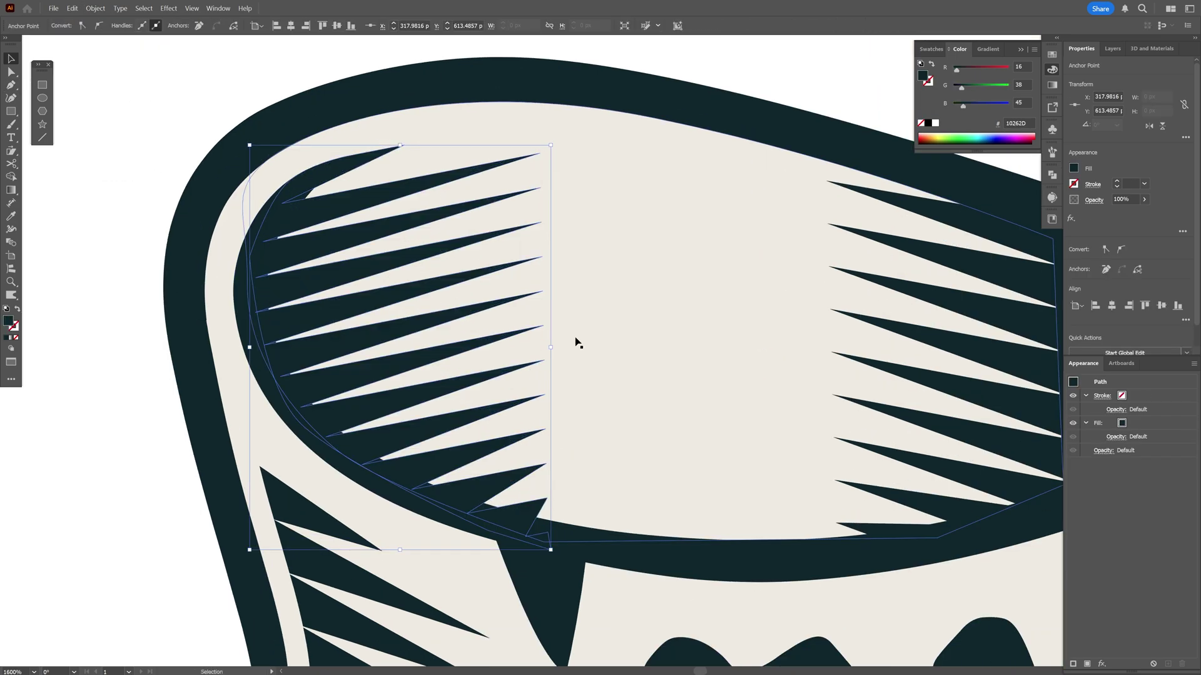
key("ctrl+shift+a")
scroll(269, 300, "down", 1)
scroll(420, 286, "up", 1)
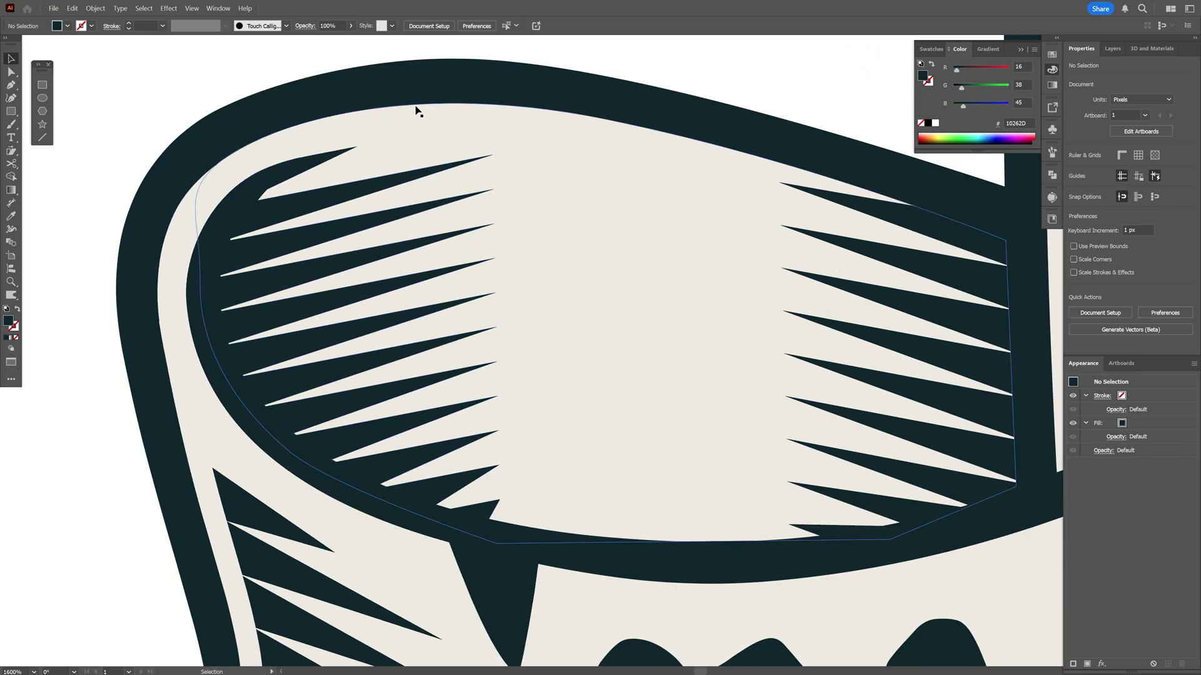
Step: Delete the scribbled zigzag shading from the ribbon's upper fold
left_click(342, 198)
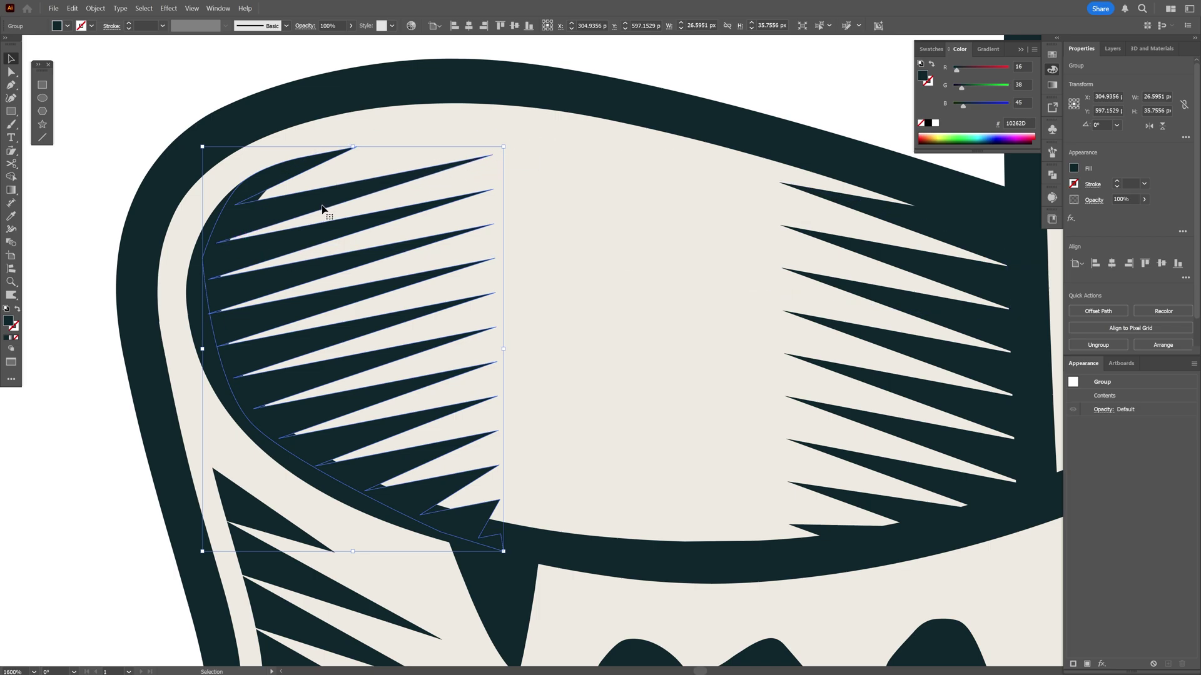
key("Delete")
Step: Draw a curved, tapering dark spike about 22 by 8 px with the Pen tool at the fold's upper outer curve
key("p")
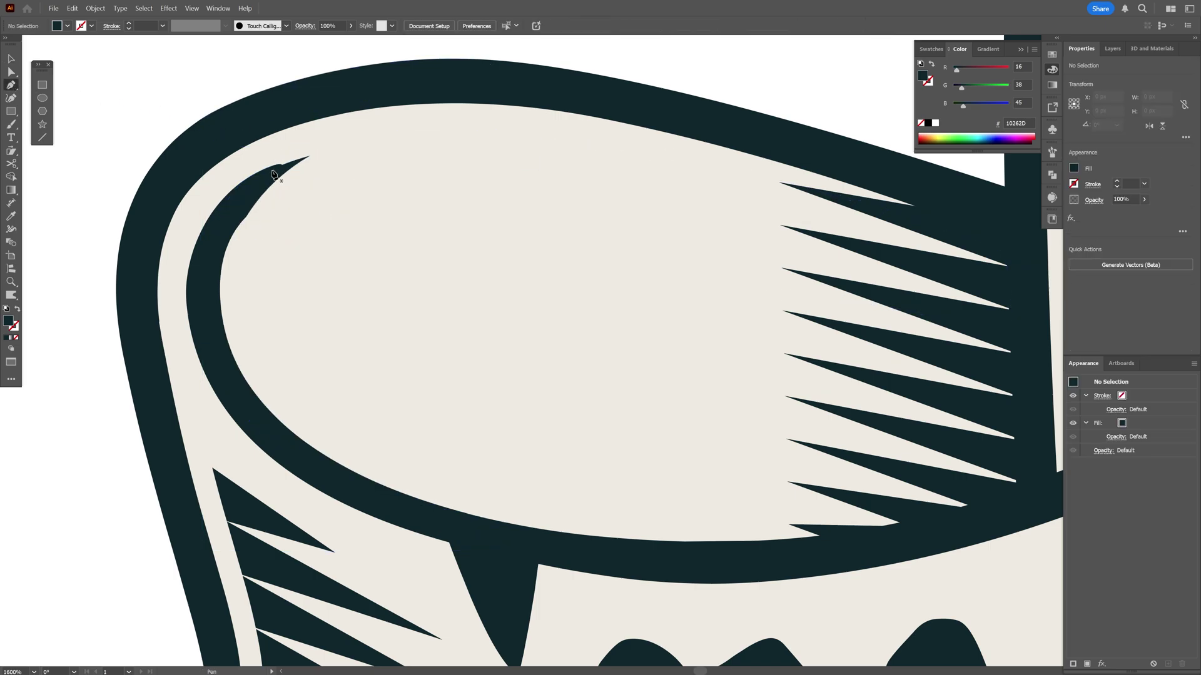
left_click_drag(267, 168, 344, 130)
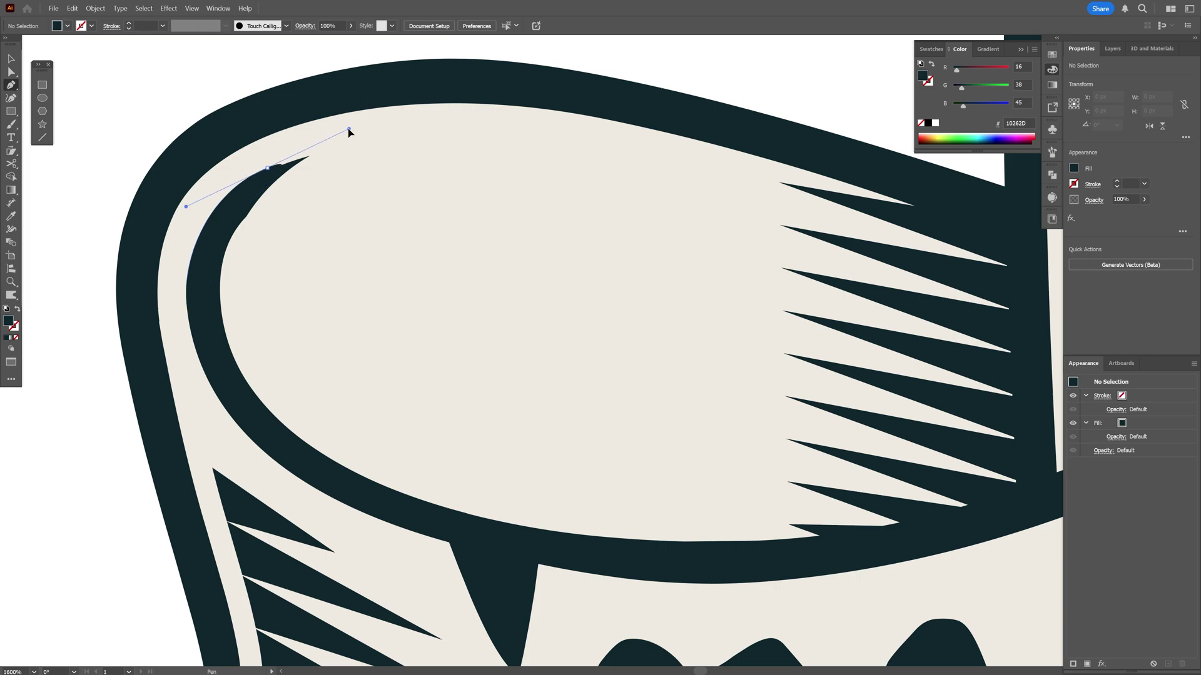
left_click(486, 136)
left_click_drag(238, 227, 197, 290)
left_click(237, 227)
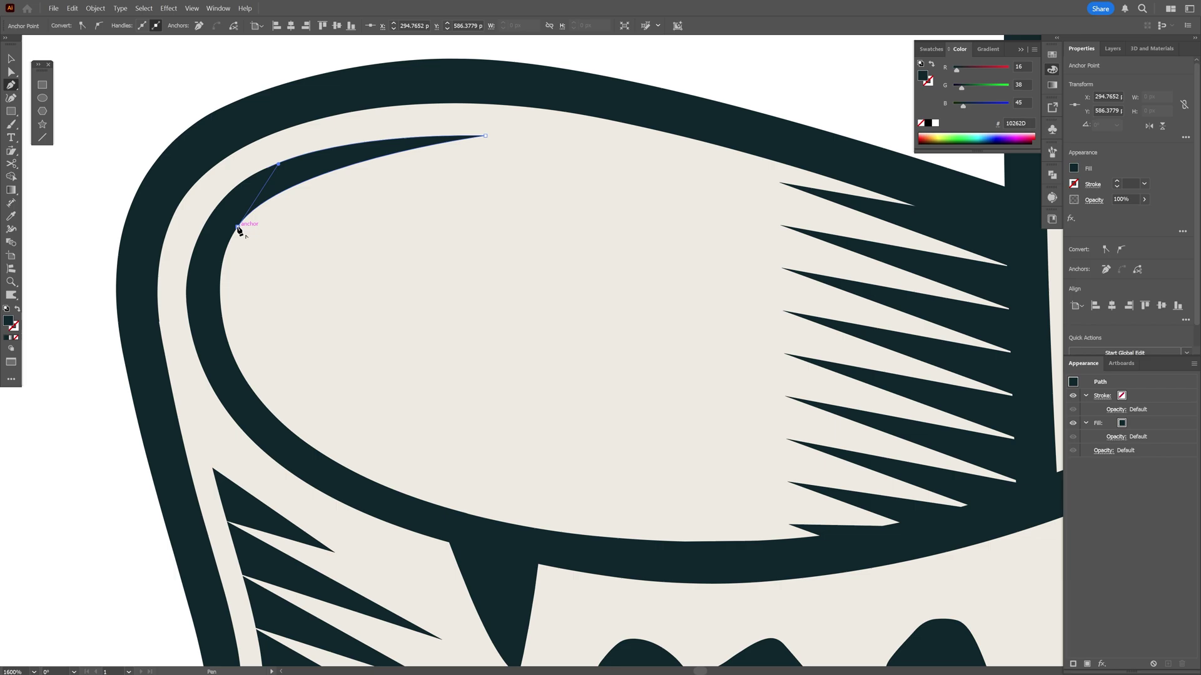
Step: Duplicate the curved spike straight down to the fold's lower edge and make a blend between the two spikes
key("v")
left_click_drag(370, 158, 360, 509)
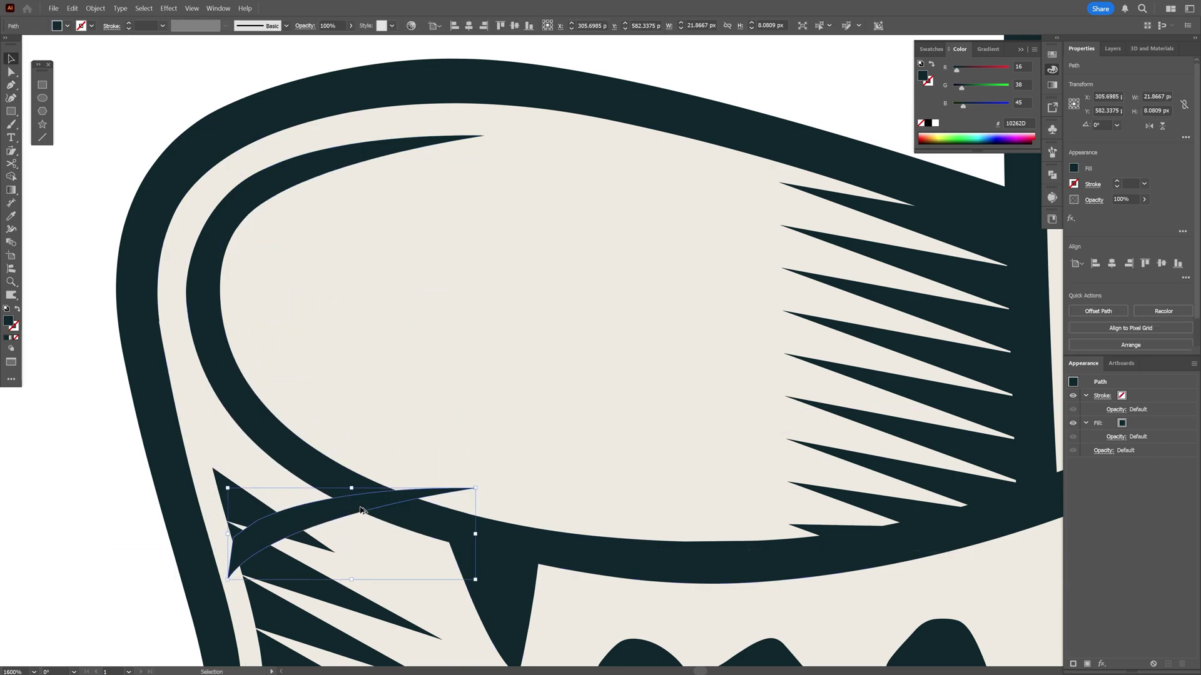
left_click(355, 162, "shift")
left_click(104, 9)
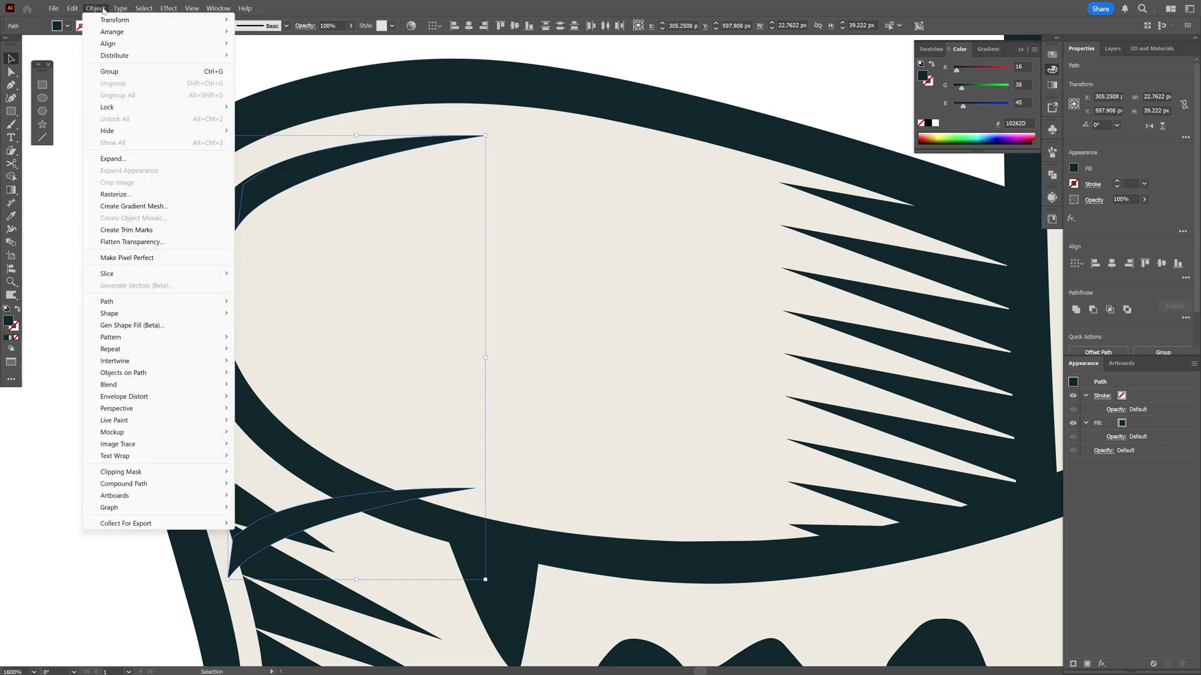
mouse_move(141, 389)
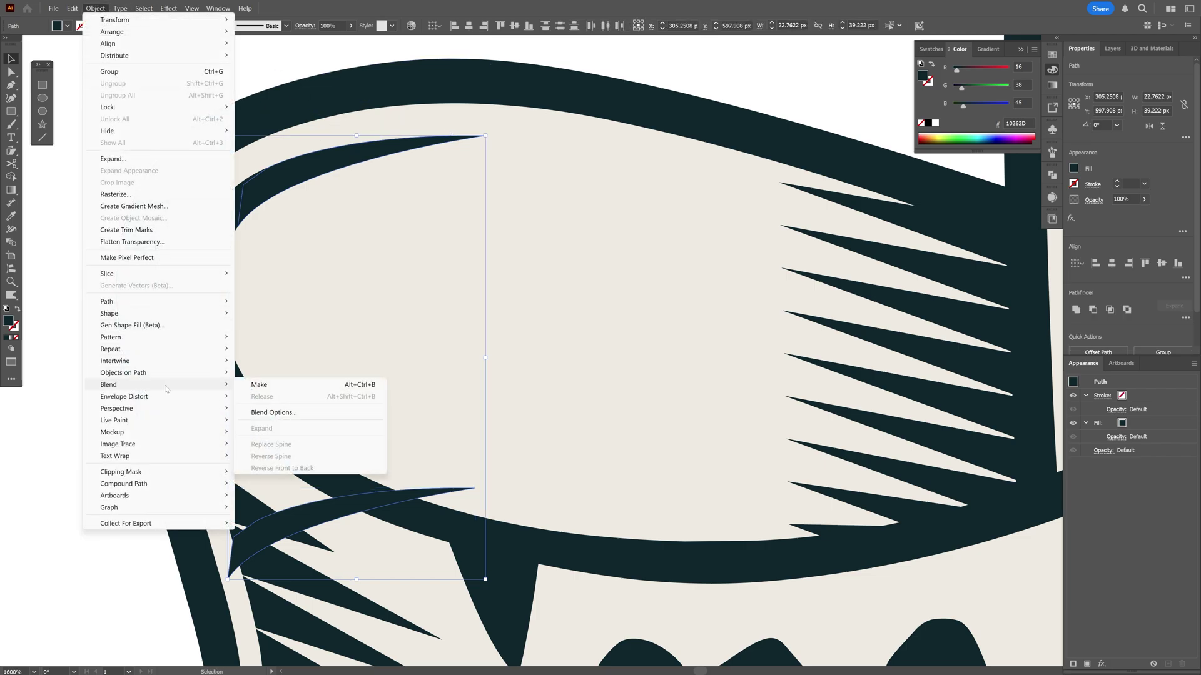
left_click(259, 385)
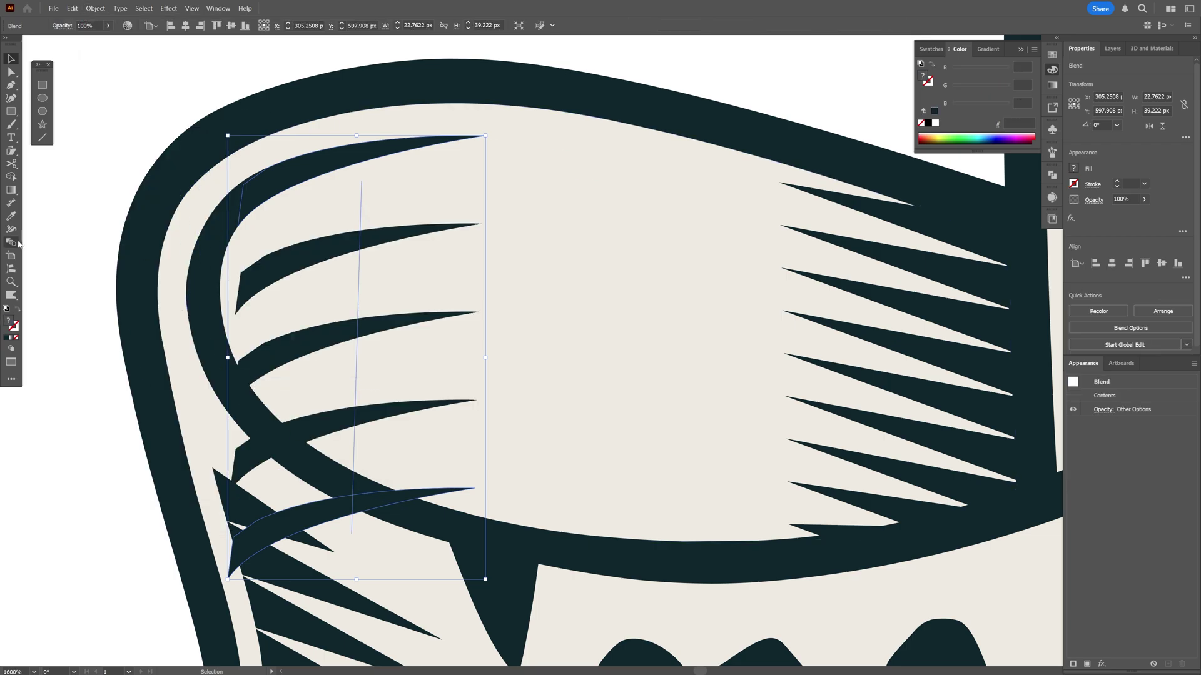
Step: Set the spike blend's spacing to Specified Steps with 10 steps
double_click(11, 243)
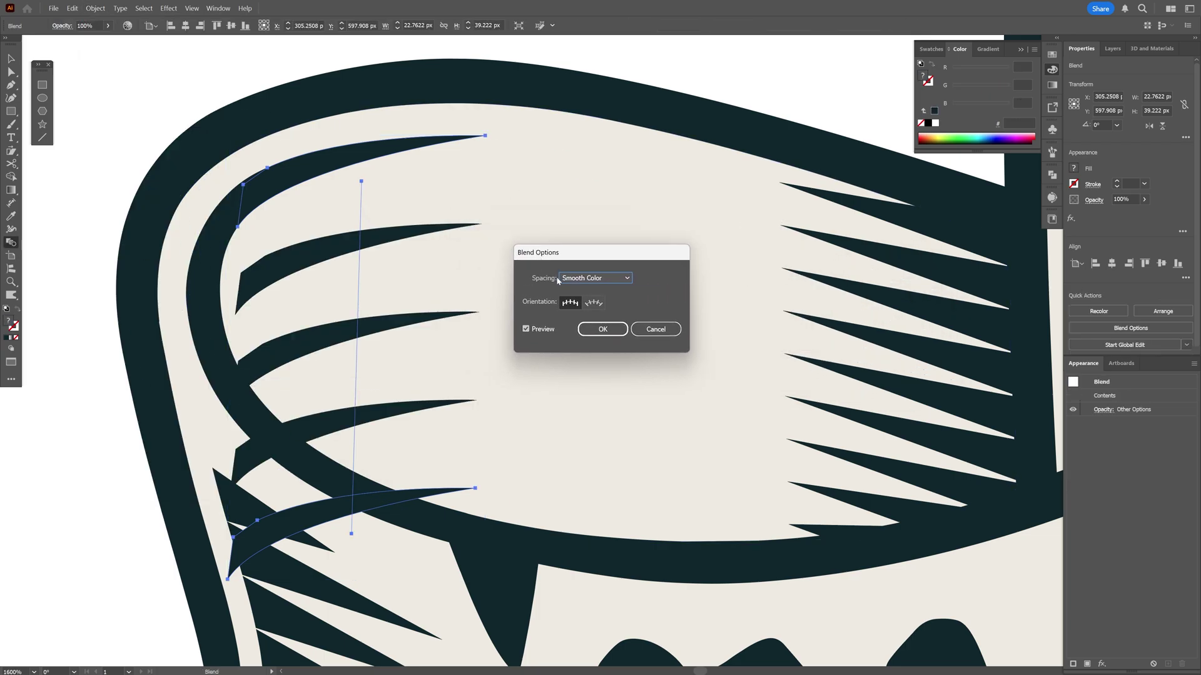
left_click(582, 279)
left_click(592, 302)
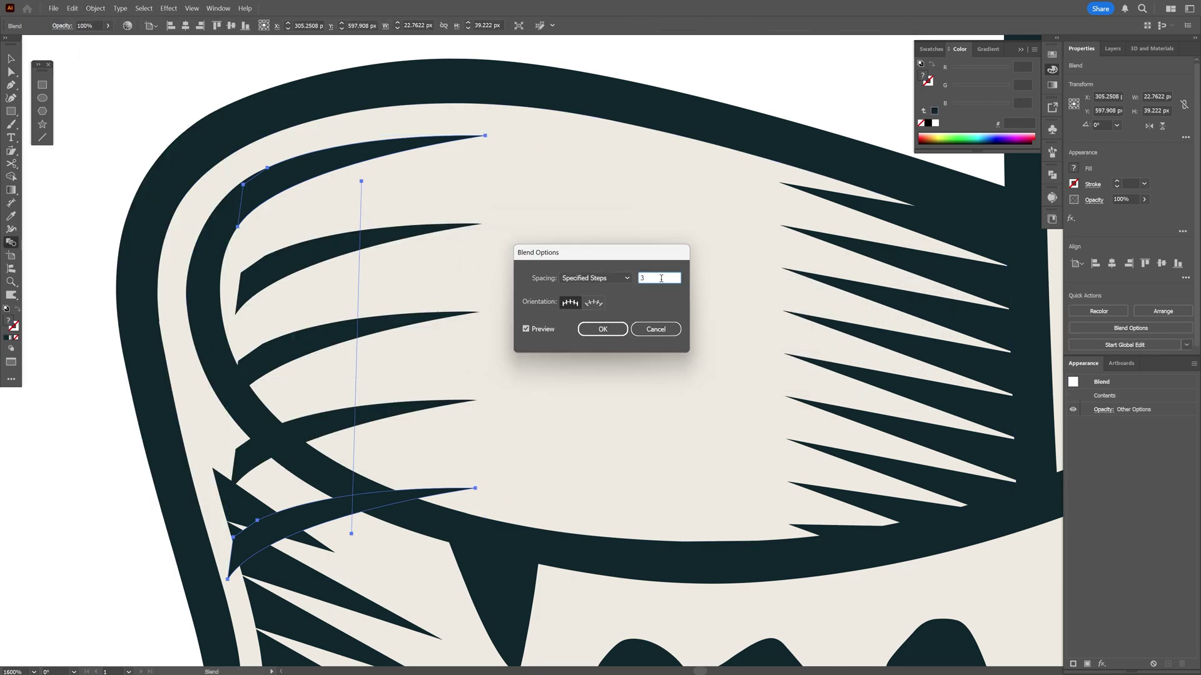
key("Up")
key("Up")
key("Up")
key("Up")
key("Up")
key("Up")
key("Up")
left_click(602, 329)
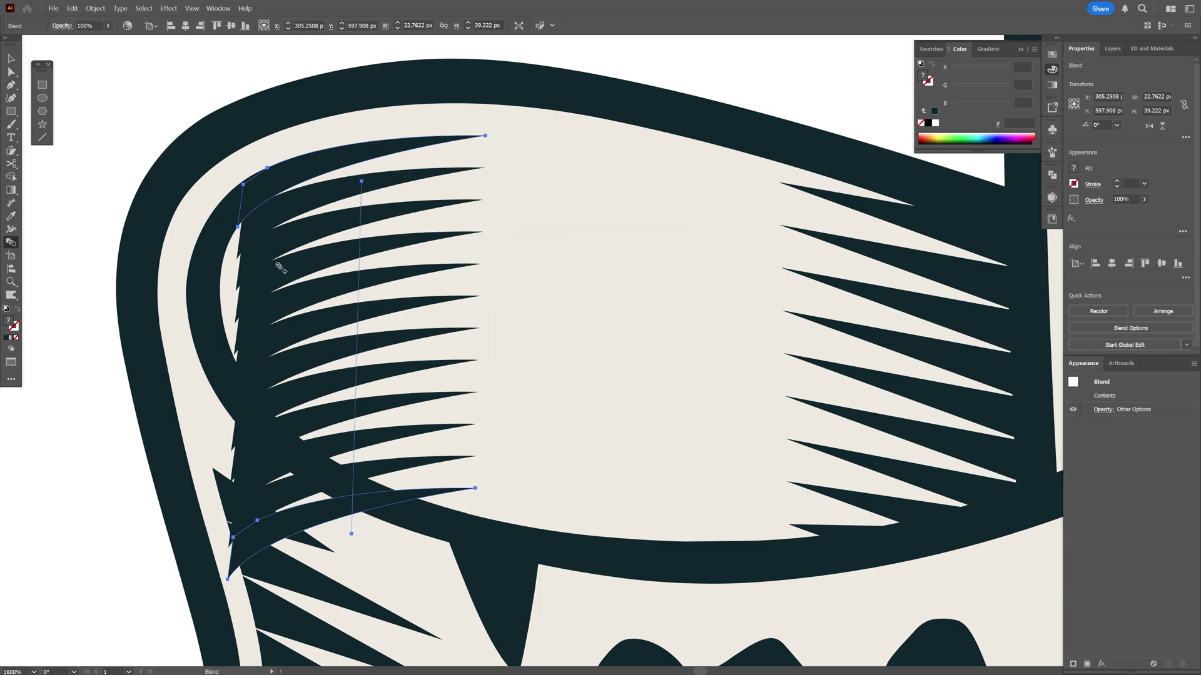
Step: Convert the blend spine's end anchors to smooth points and reshape the spine to follow the fold's curved outer edge
left_click(12, 73)
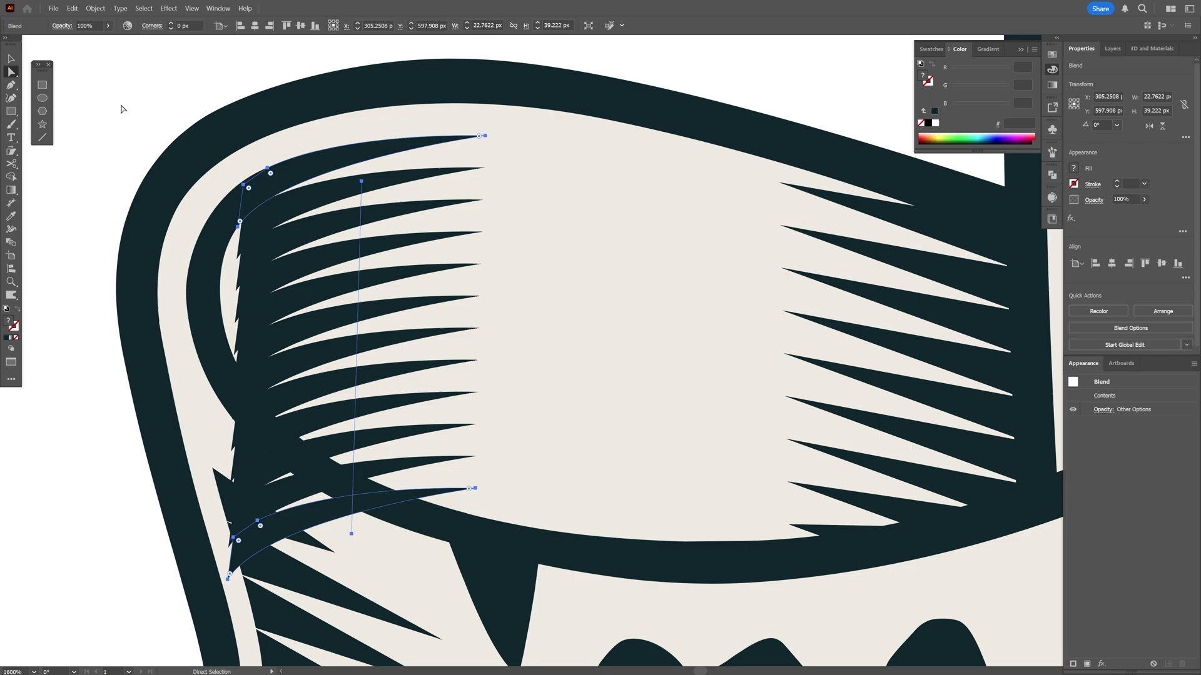
left_click(361, 182)
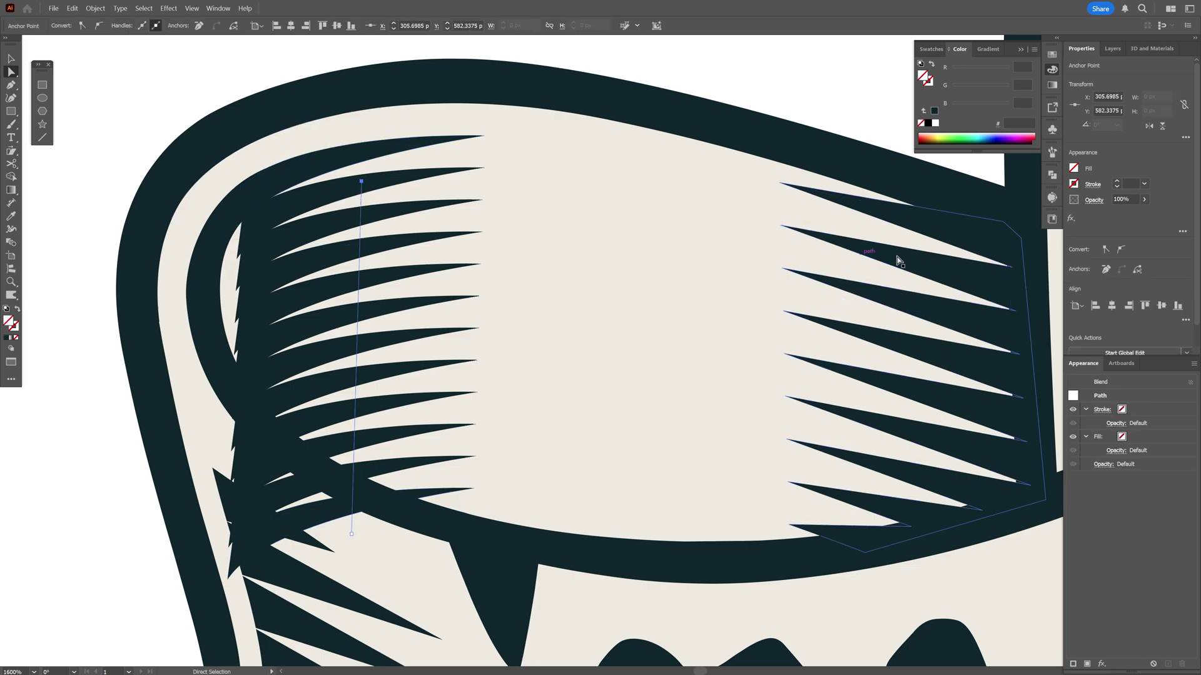
left_click(1122, 253)
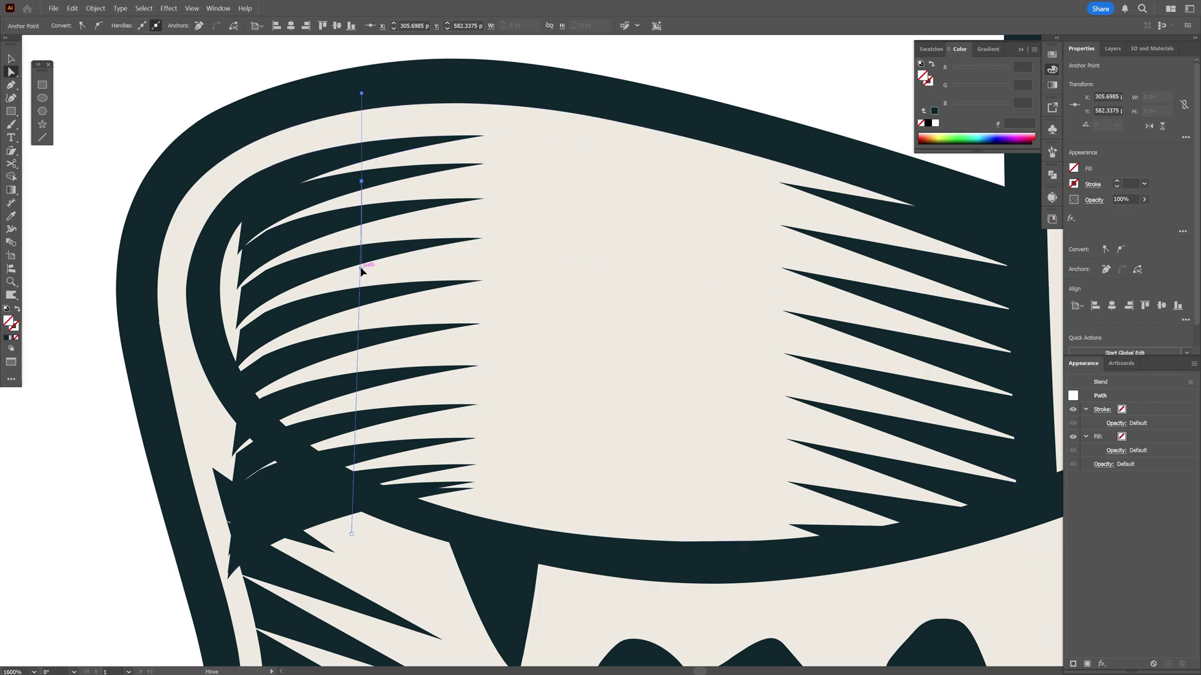
left_click_drag(361, 270, 268, 287)
left_click_drag(353, 537, 400, 534)
left_click(1121, 251)
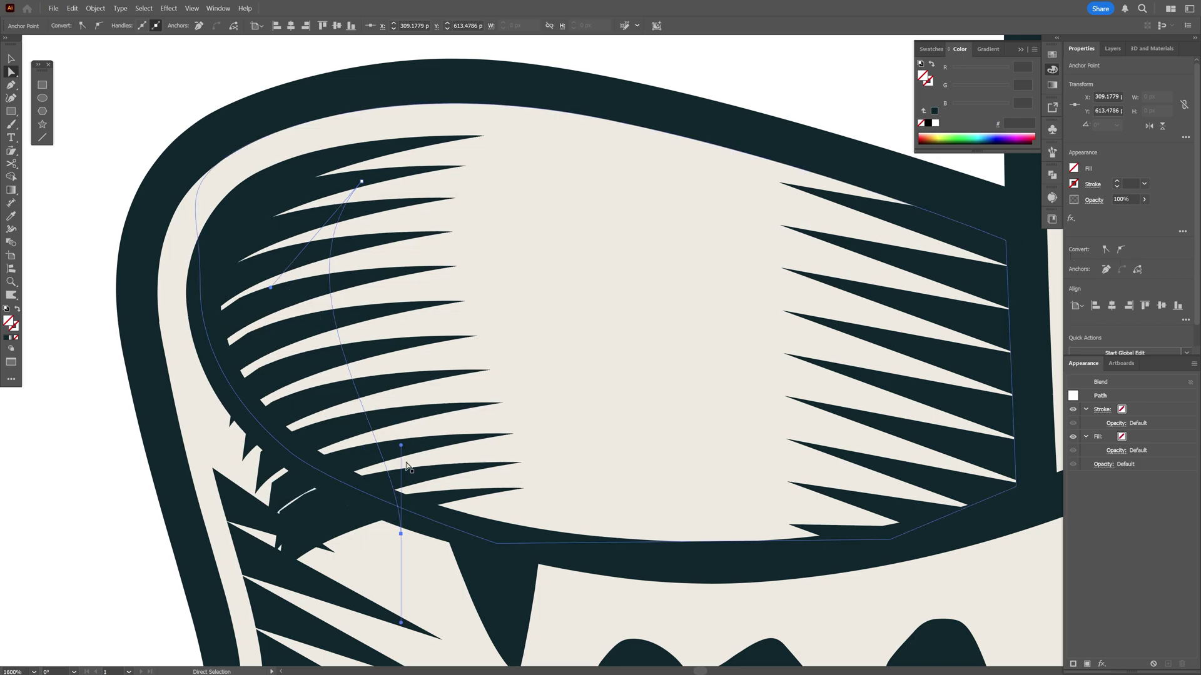
left_click_drag(402, 447, 321, 456)
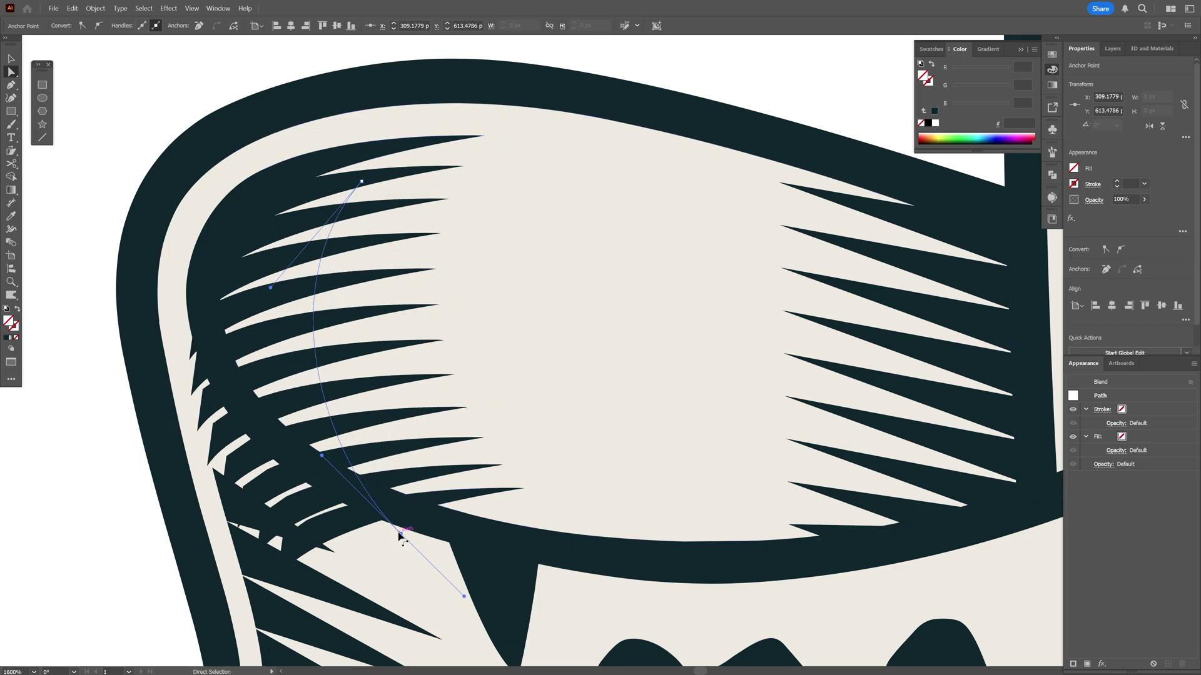
left_click_drag(401, 533, 425, 543)
Step: Increase the spike blend to 15 specified steps
double_click(10, 242)
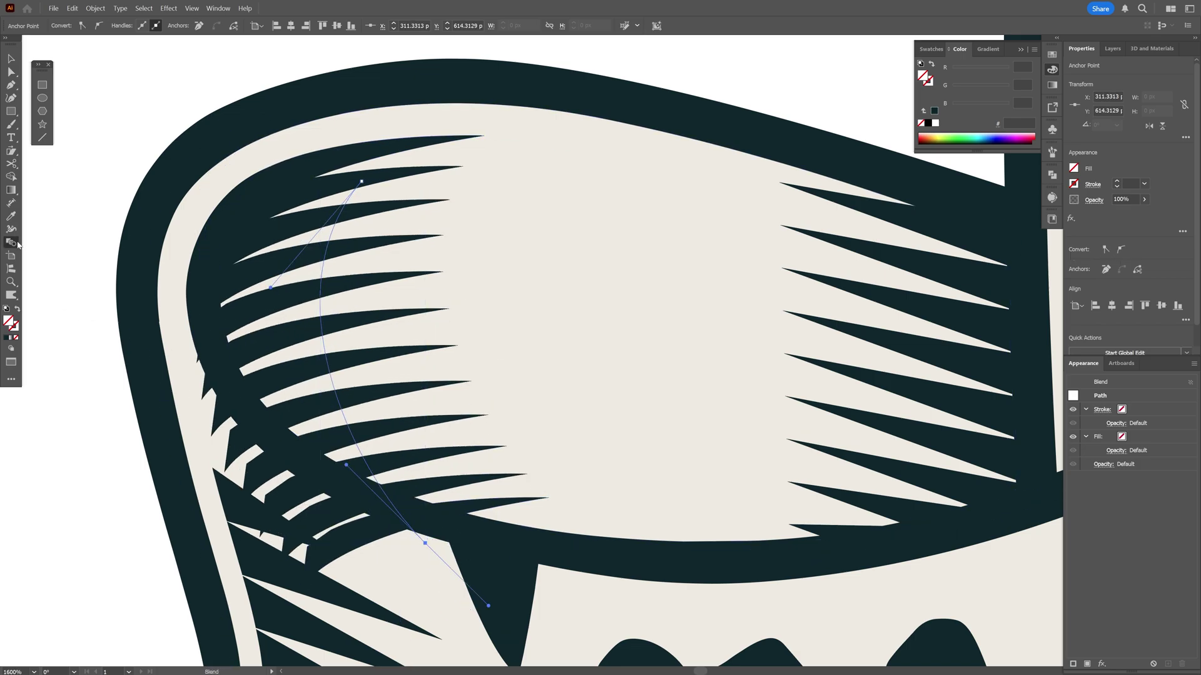
scroll(663, 280, "up", 5)
left_click(602, 329)
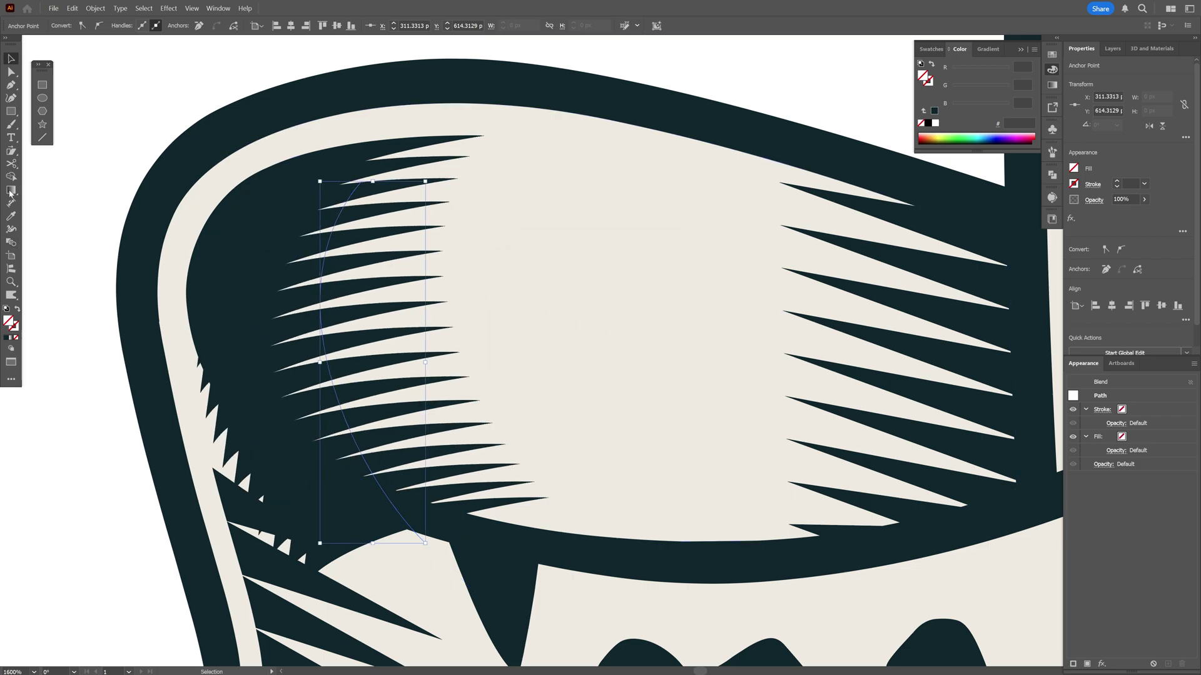
Step: Draw a closed Pen path around the blended spikes, curving along the fold's dark inner edge and running loosely past the spike tips
key("ctrl+shift+a")
left_click(11, 85)
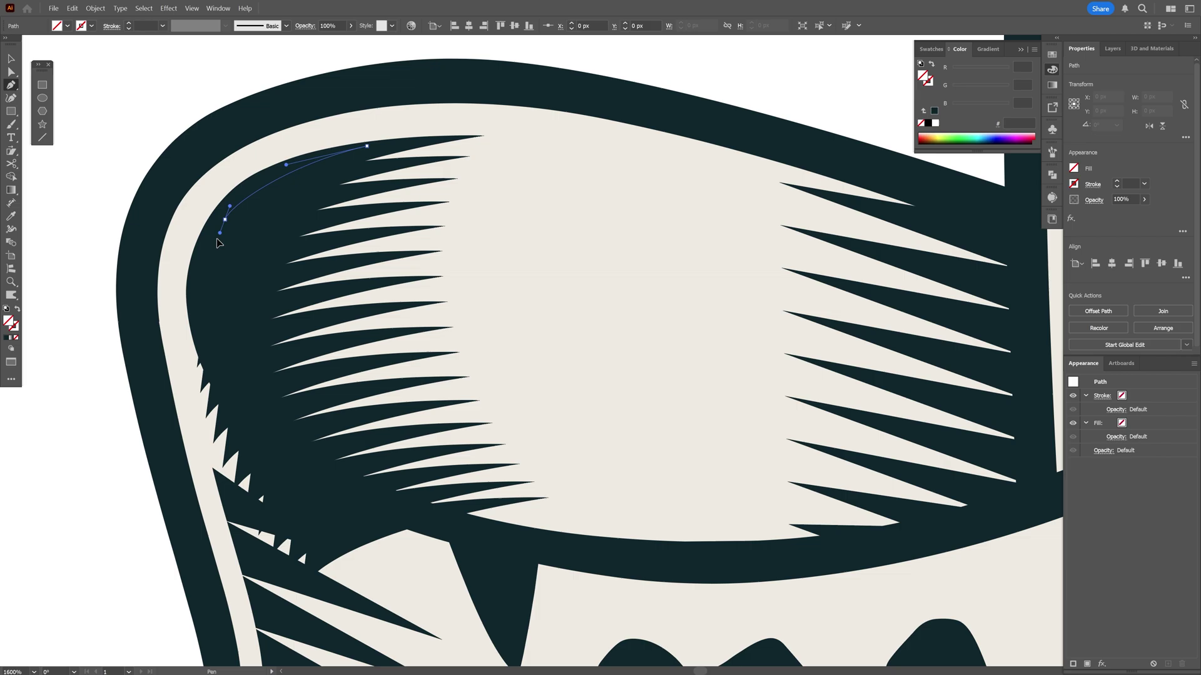
left_click_drag(225, 220, 203, 257)
left_click_drag(227, 381, 275, 449)
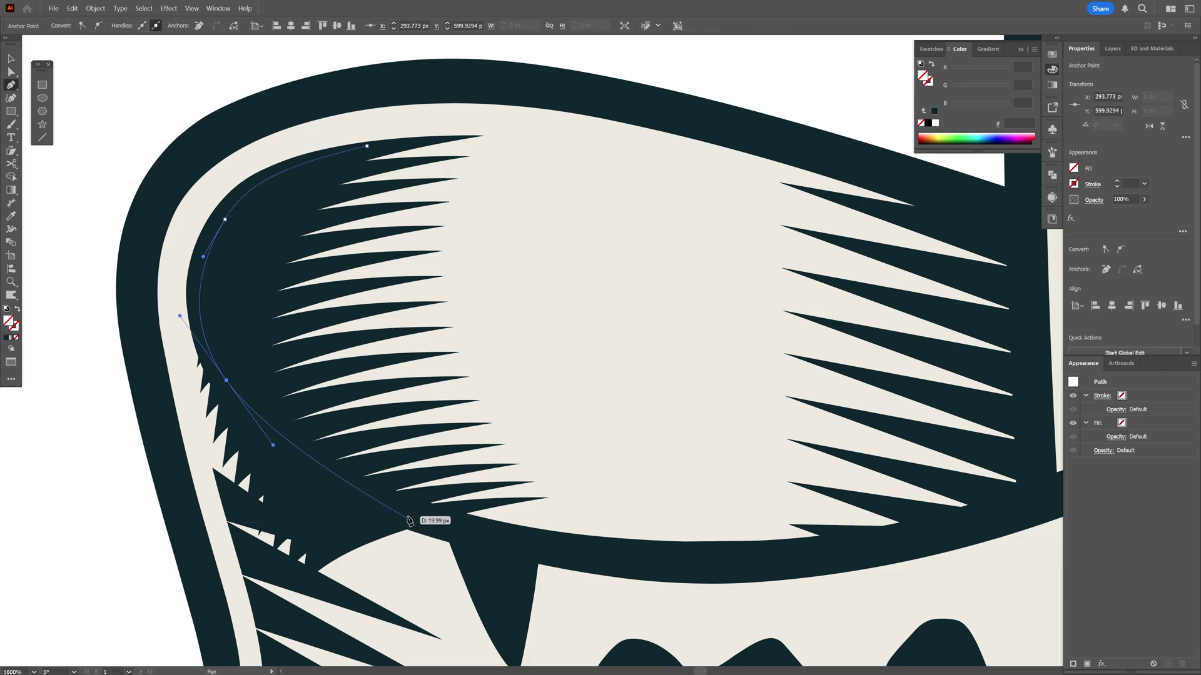
left_click_drag(408, 517, 509, 550)
left_click(602, 528)
left_click(596, 316)
left_click(531, 132)
left_click(459, 112)
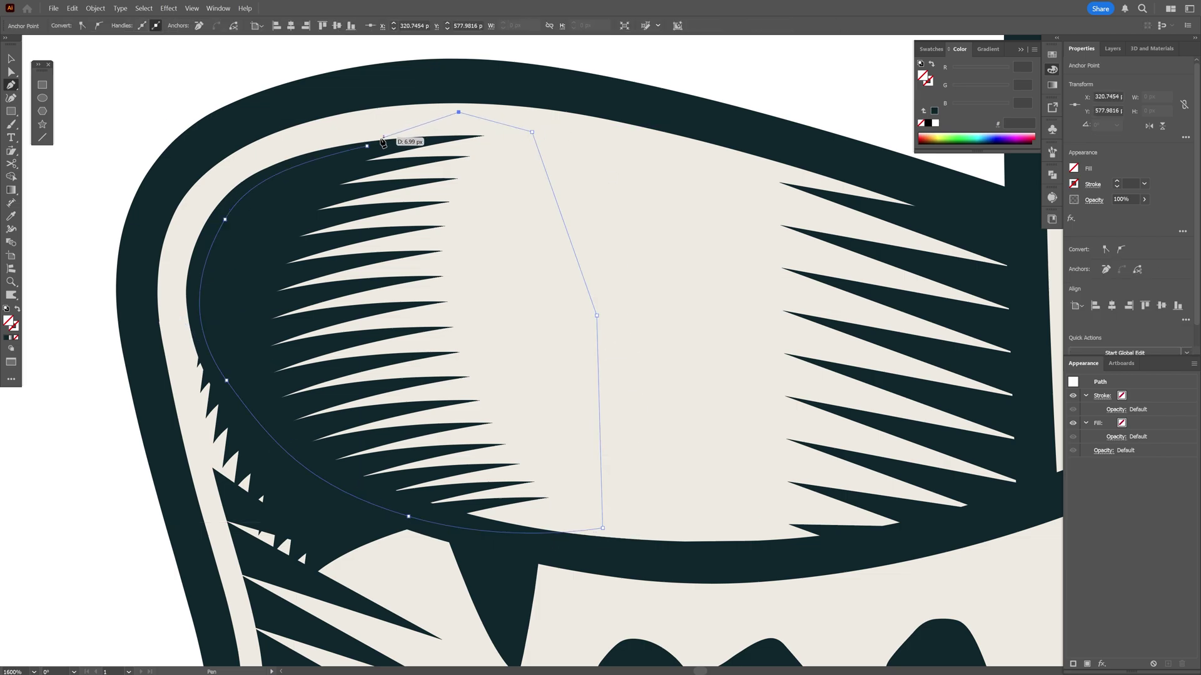
left_click(367, 146)
Step: Clip the spike blend to the new closed path with a clipping mask and deselect everything
key("v")
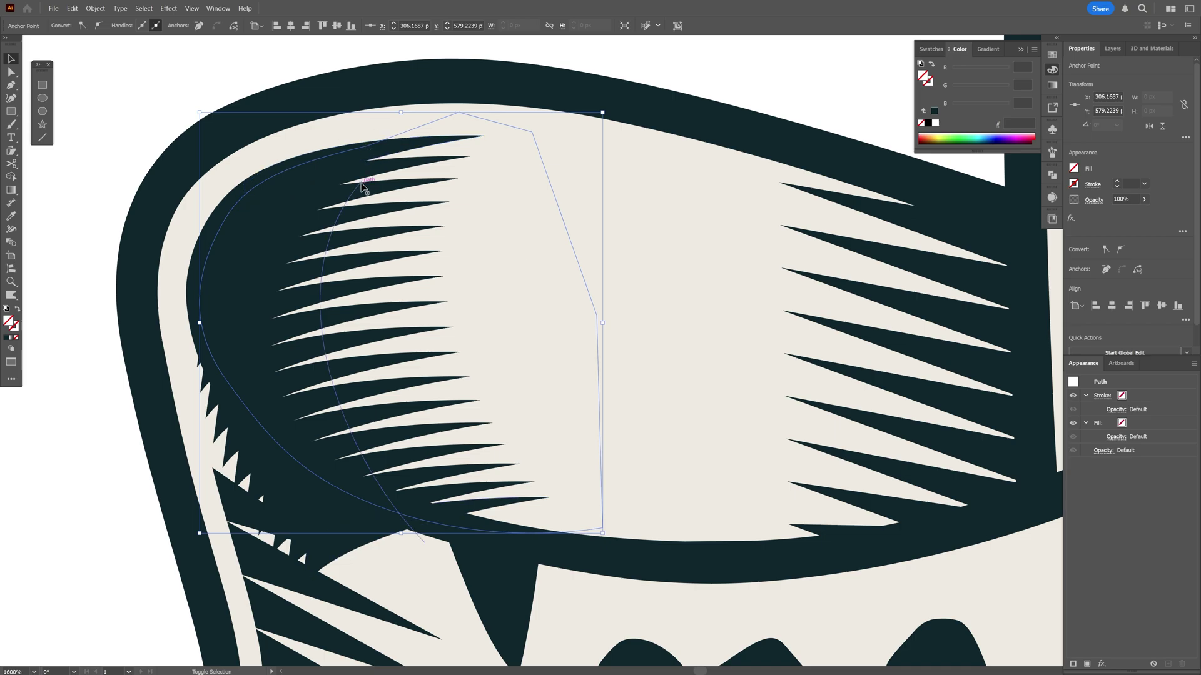
left_click(367, 172, "shift")
right_click(369, 170)
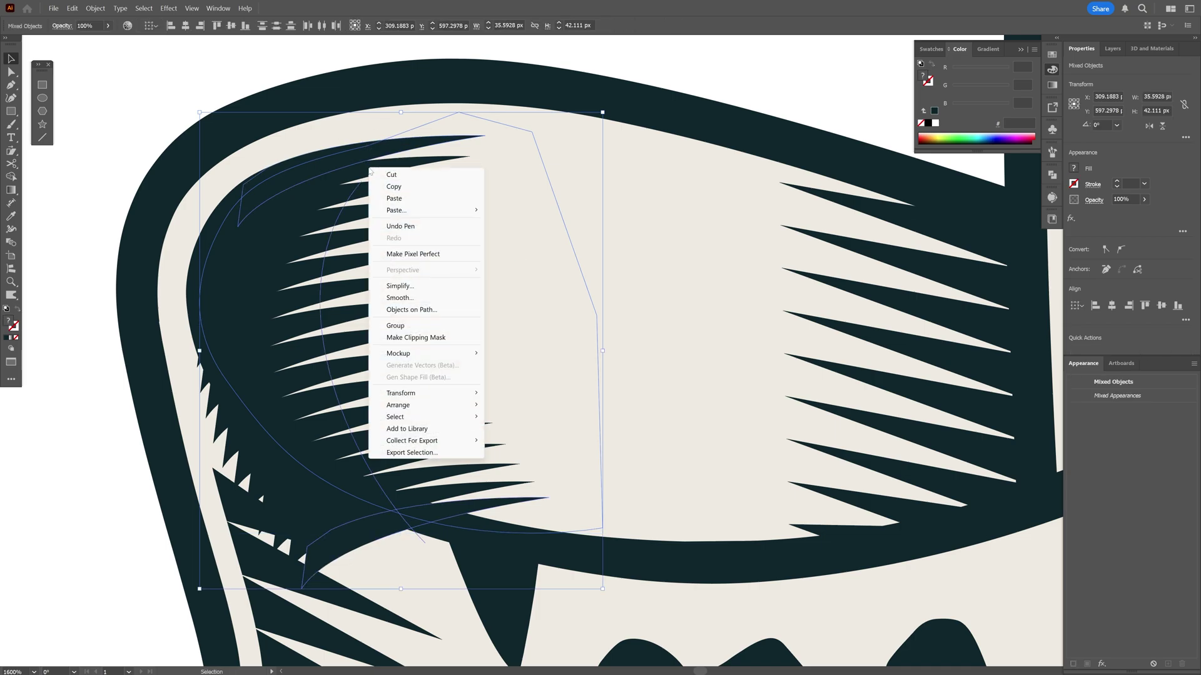
left_click(438, 338)
key("ctrl+shift+a")
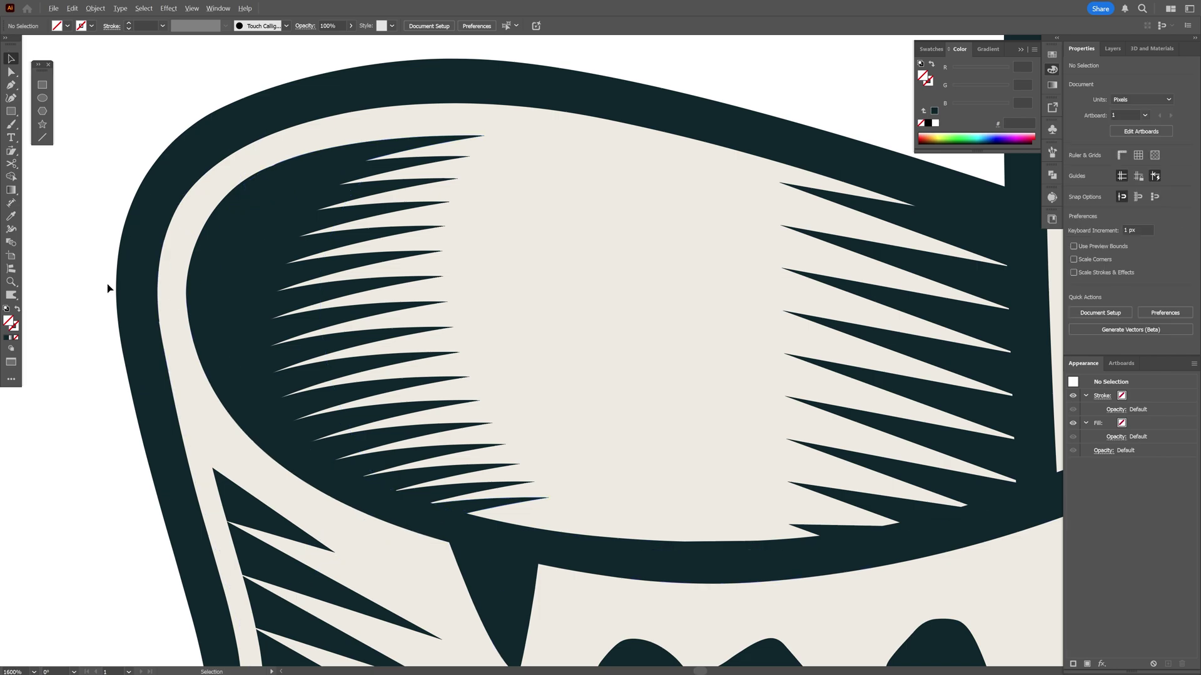
Step: Move the clipped blend's lowest spike about 1.1 px right and 2.64 px down into the fold's lower outline, and deselect it
scroll(108, 288, "down", 1)
scroll(473, 249, "down", 4)
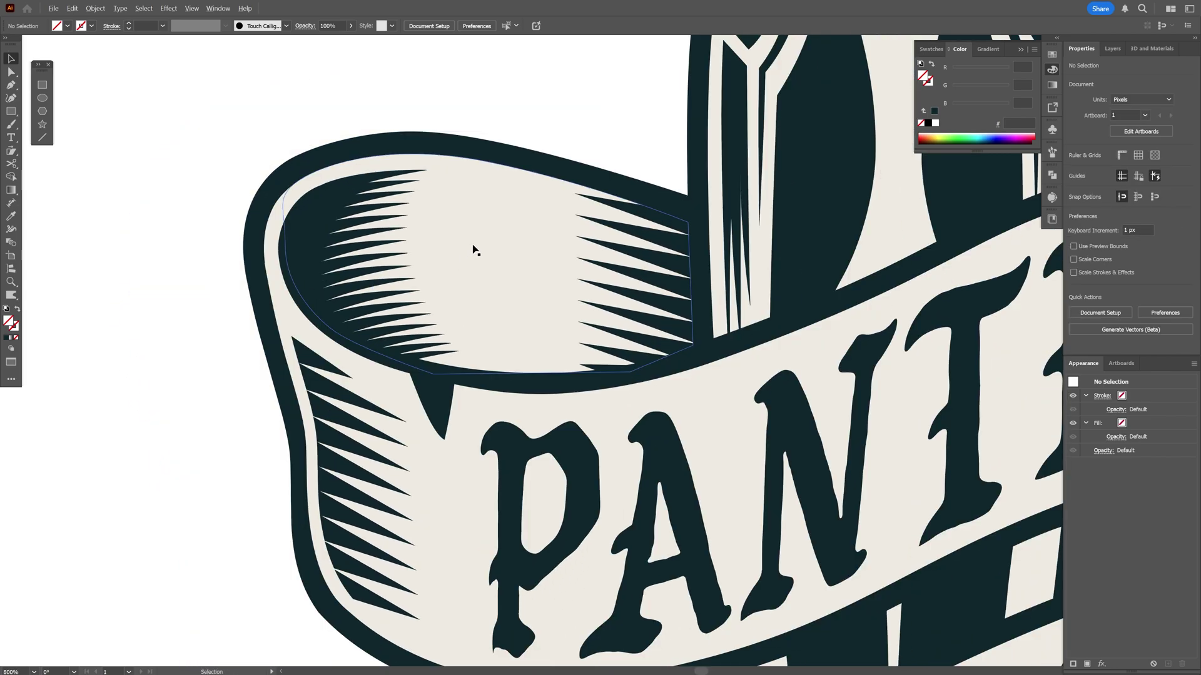
scroll(365, 195, "up", 4)
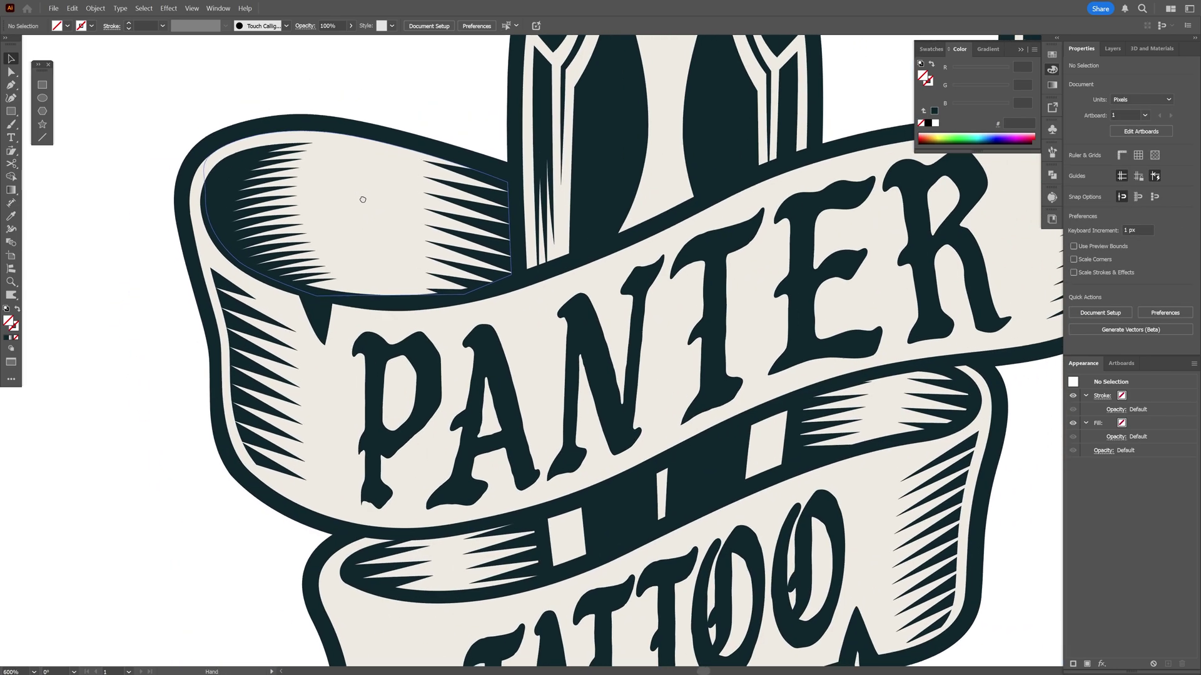
key("a")
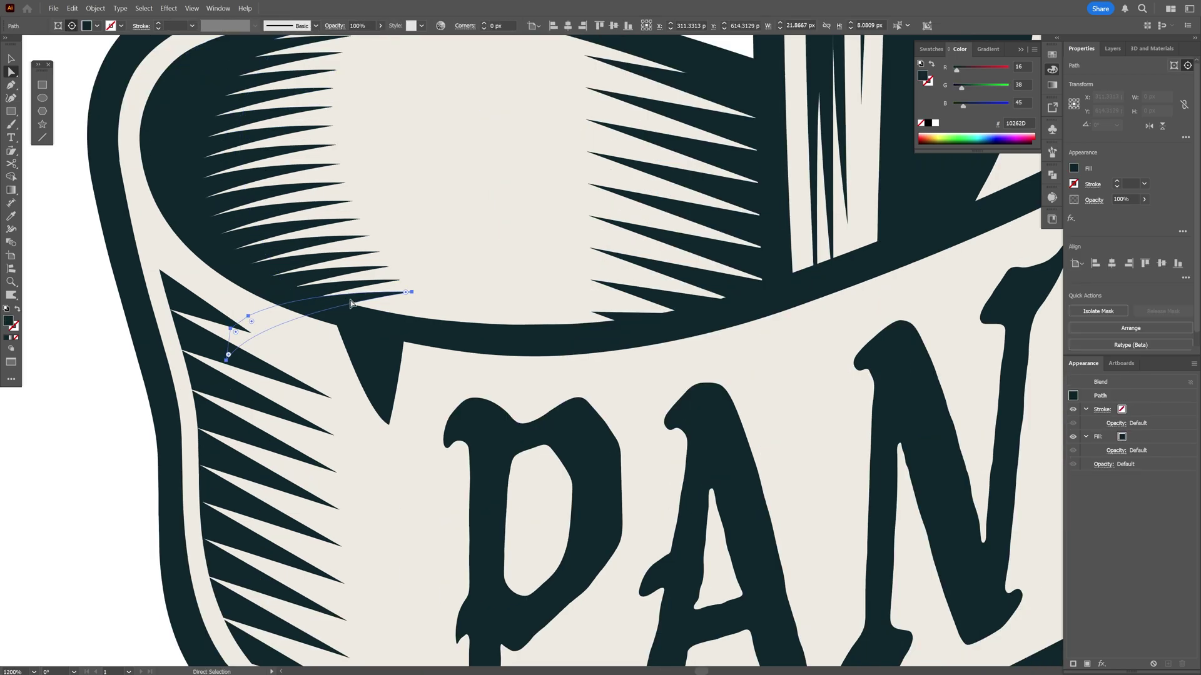
left_click_drag(350, 304, 359, 327)
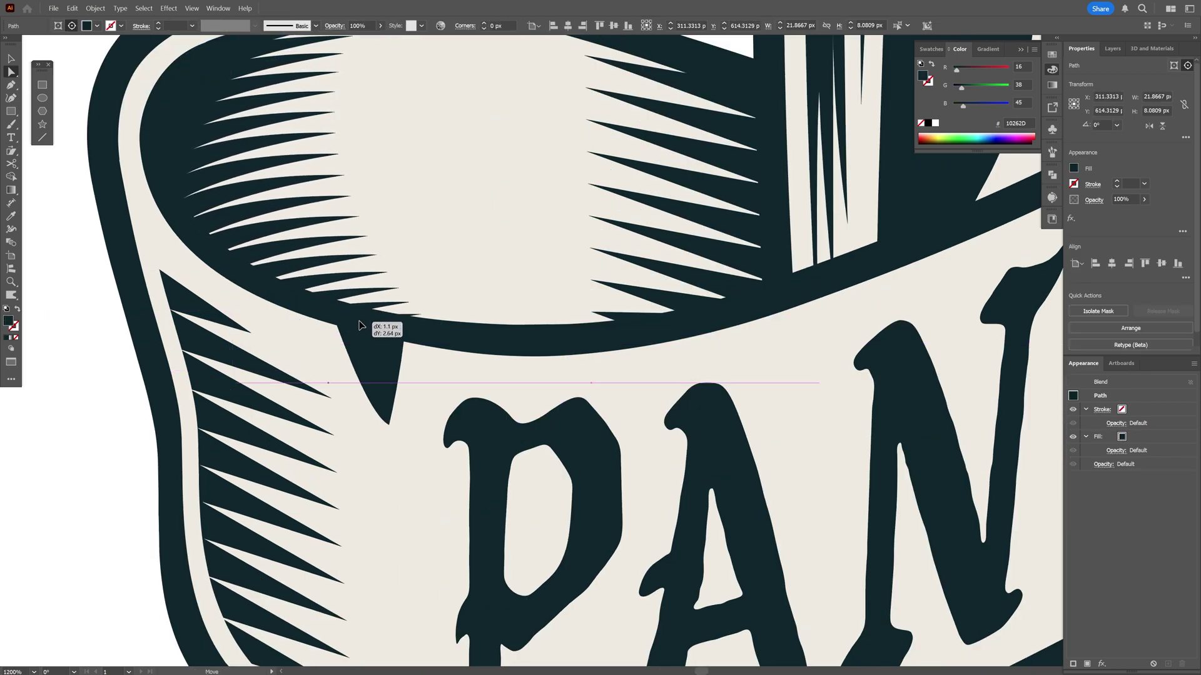
scroll(290, 332, "down", 4)
key("v")
left_click(154, 342)
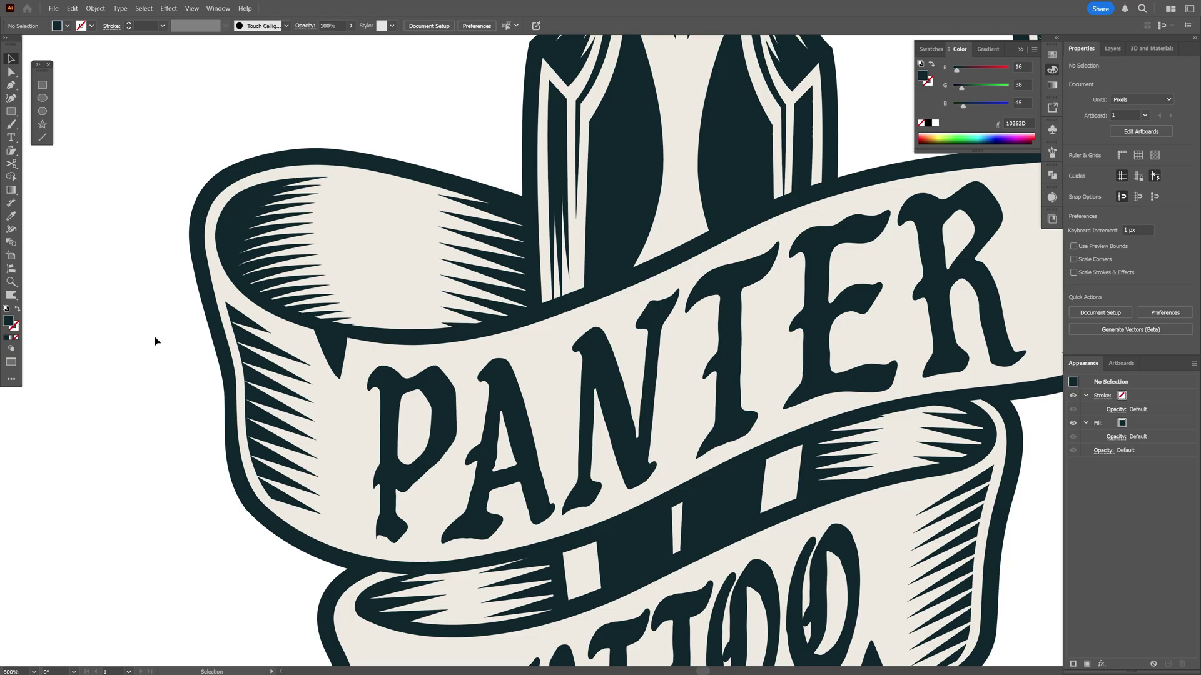